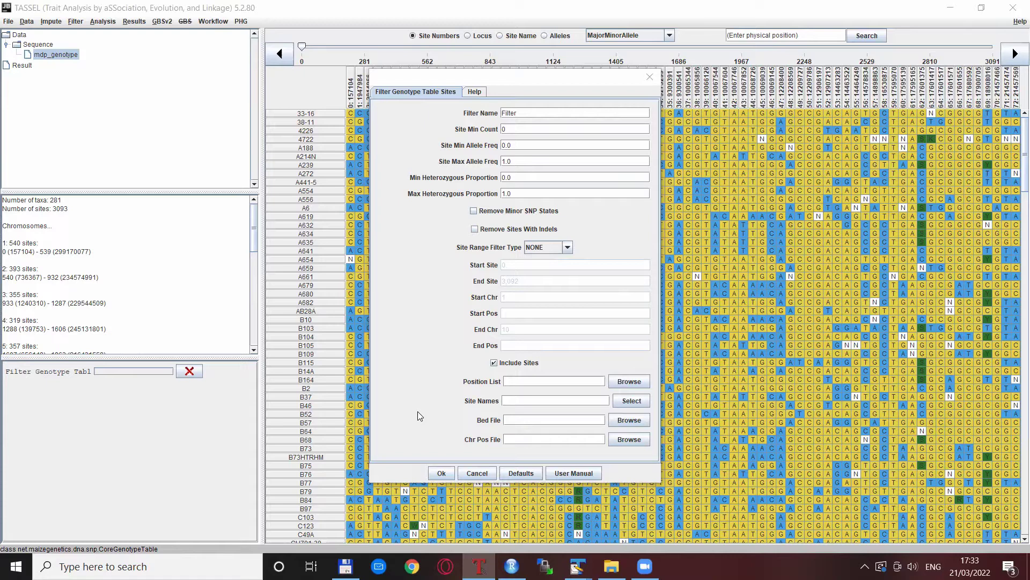
Step: Filter mdp_genotype by site number (SITES), keeping sites 0 through 99
click(526, 78)
drag(526, 78, 529, 154)
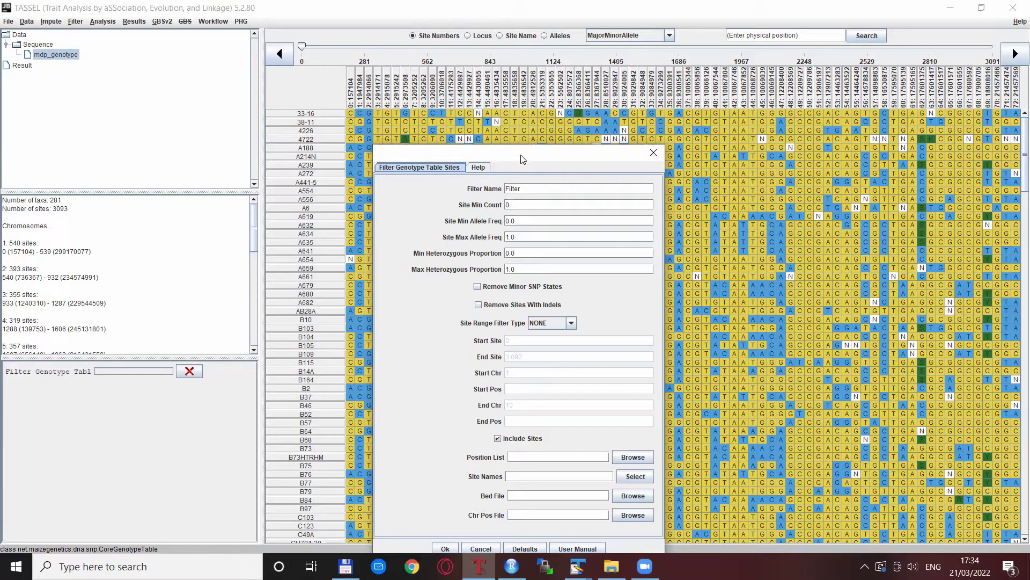
drag(518, 157, 567, 119)
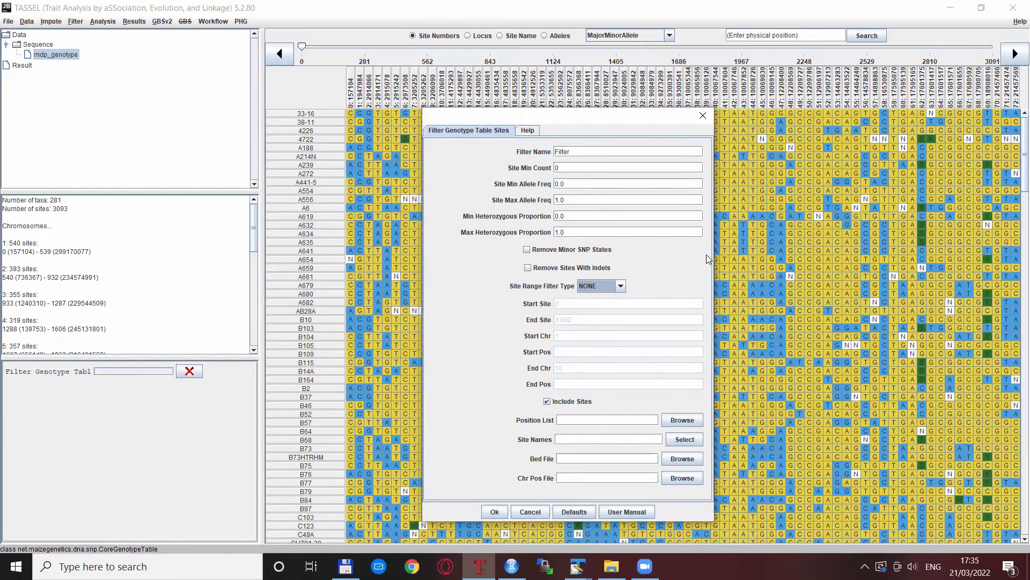
click(610, 286)
click(594, 309)
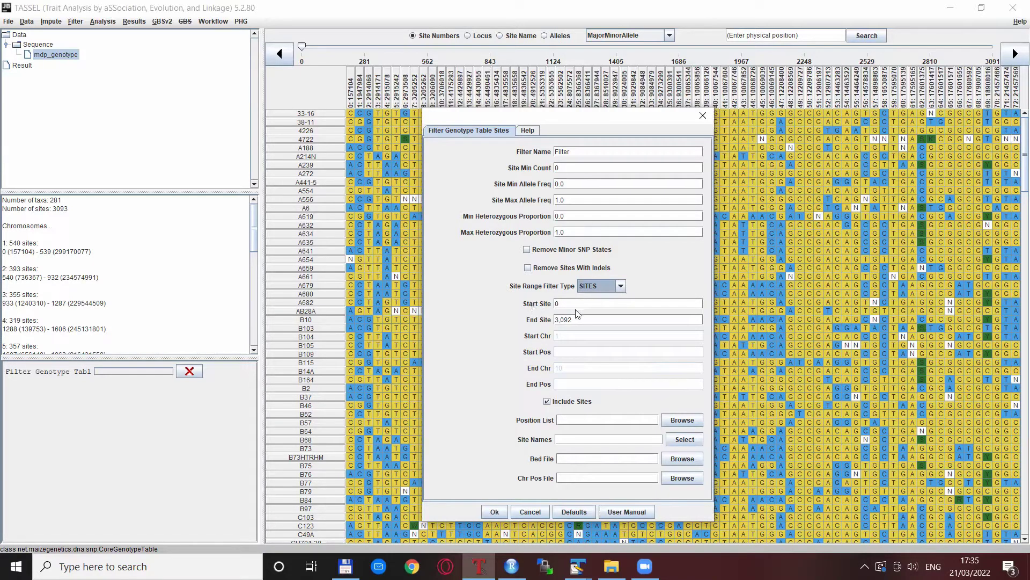
double_click(579, 318)
text(99)
click(494, 510)
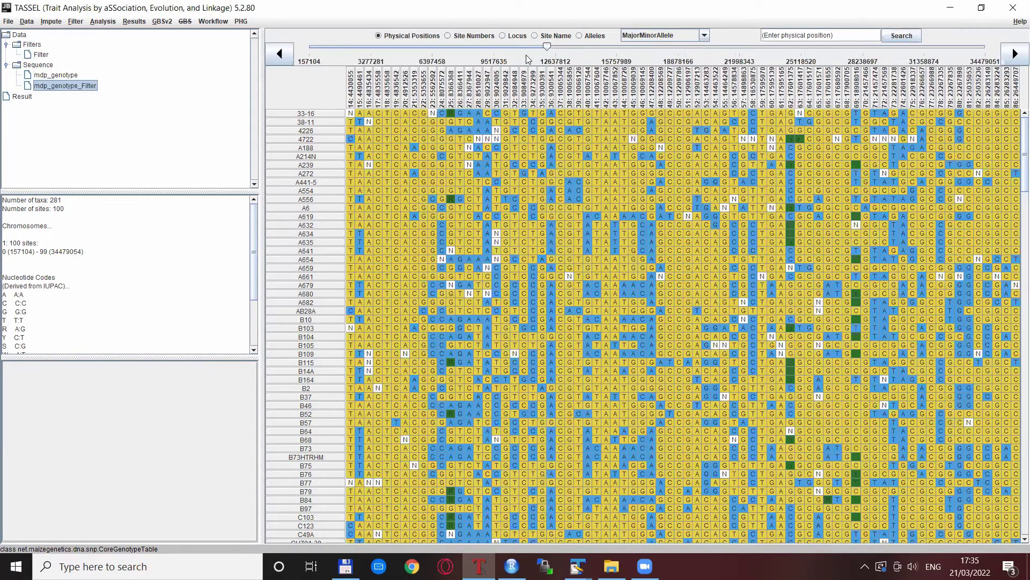
Step: Filter by POSITIONS from chromosome 1 position 0 to chromosome 5 position 5,000,000
click(392, 46)
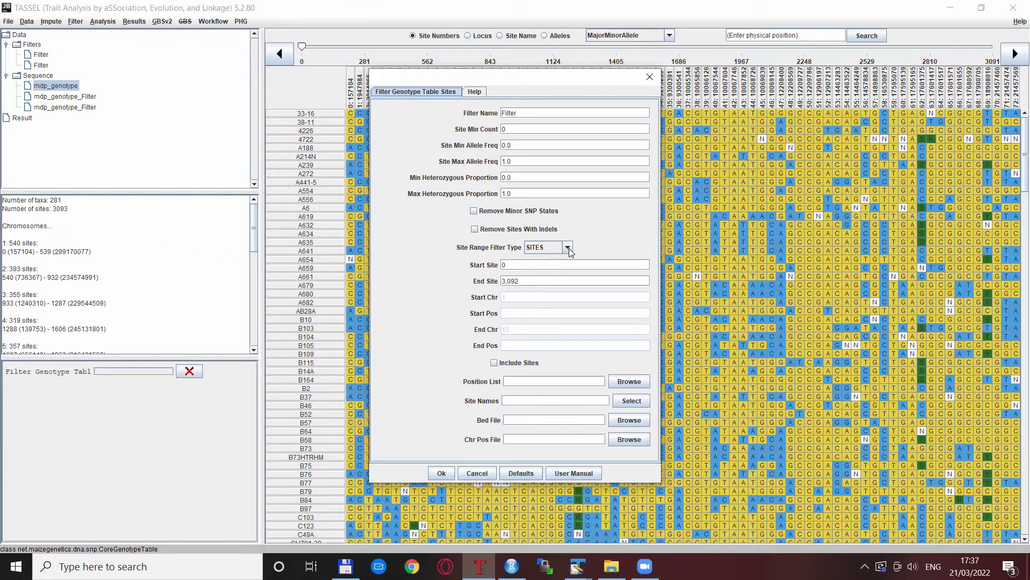
click(569, 249)
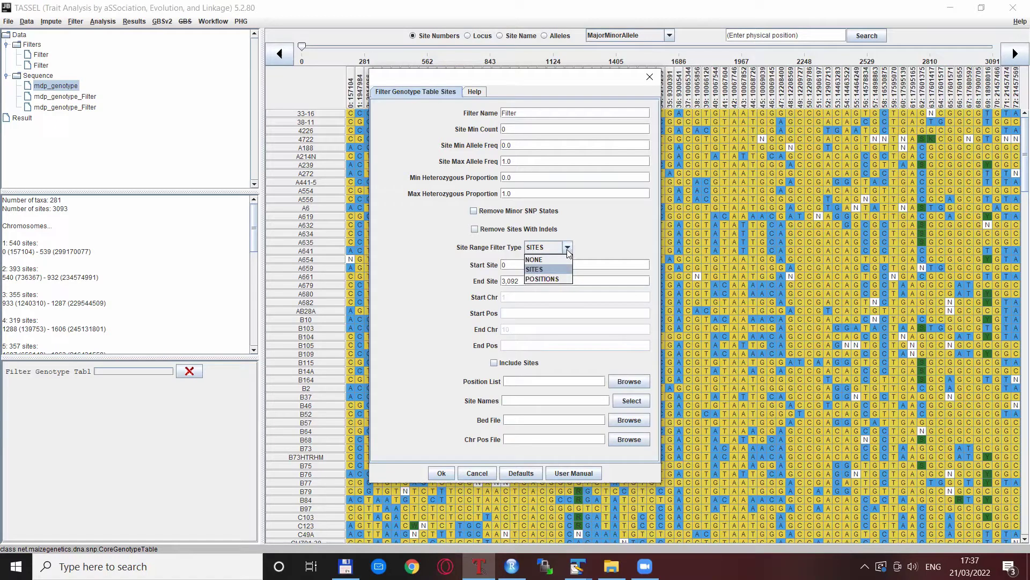
click(558, 279)
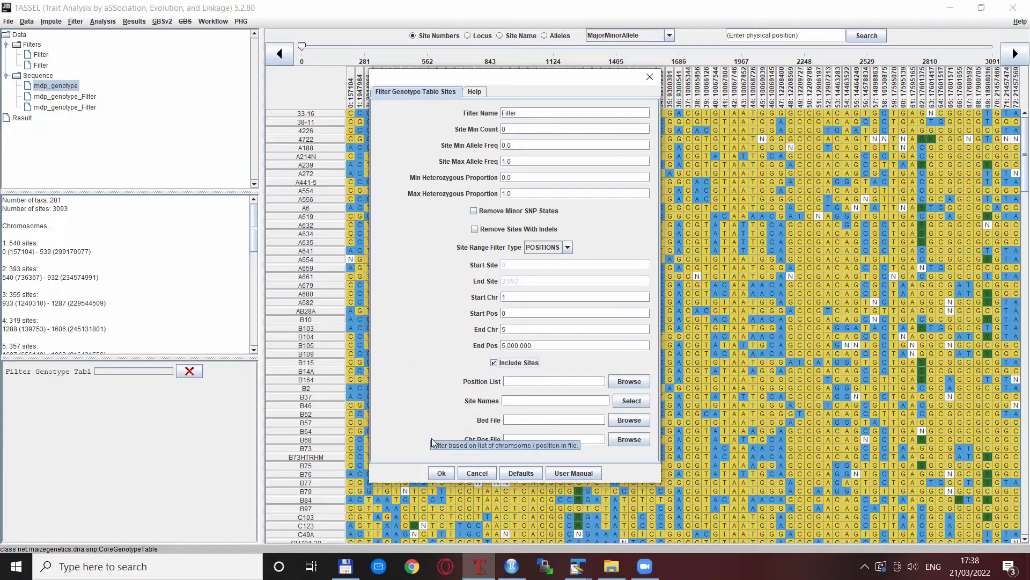
click(439, 474)
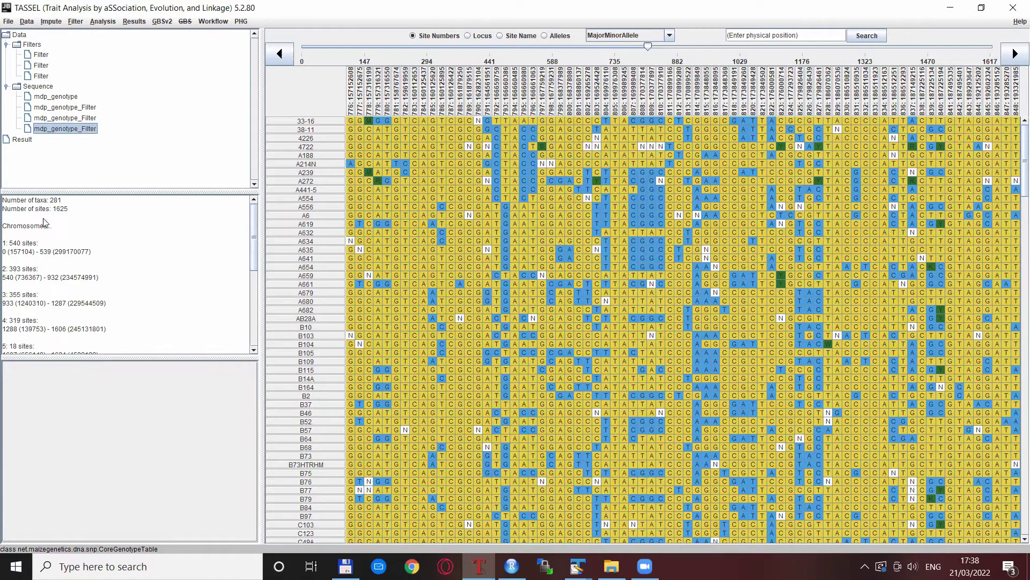
Step: Browse the 1625-site filtered table from its first site, with sites labelled by locus
drag(646, 48, 443, 48)
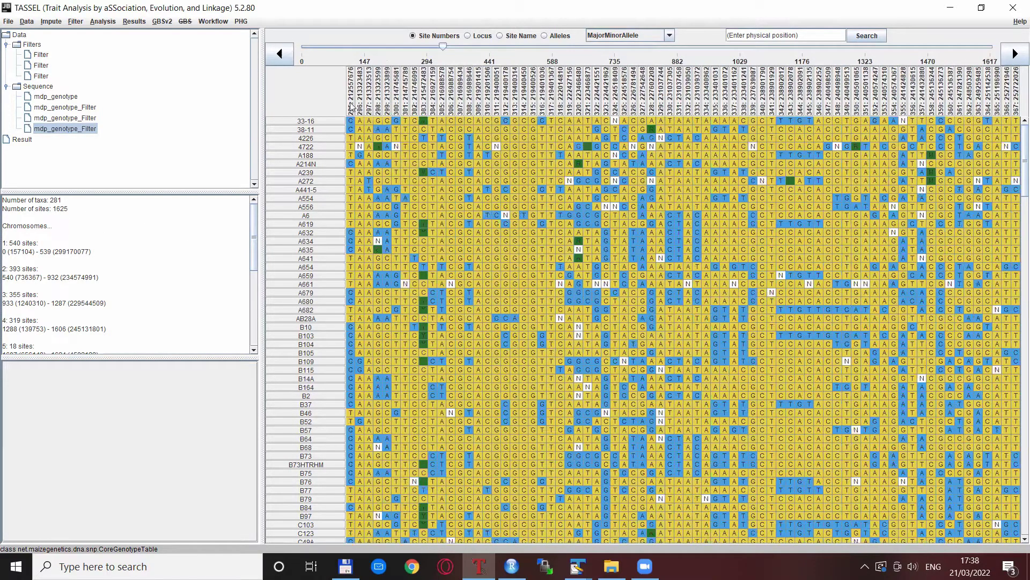
key(Home)
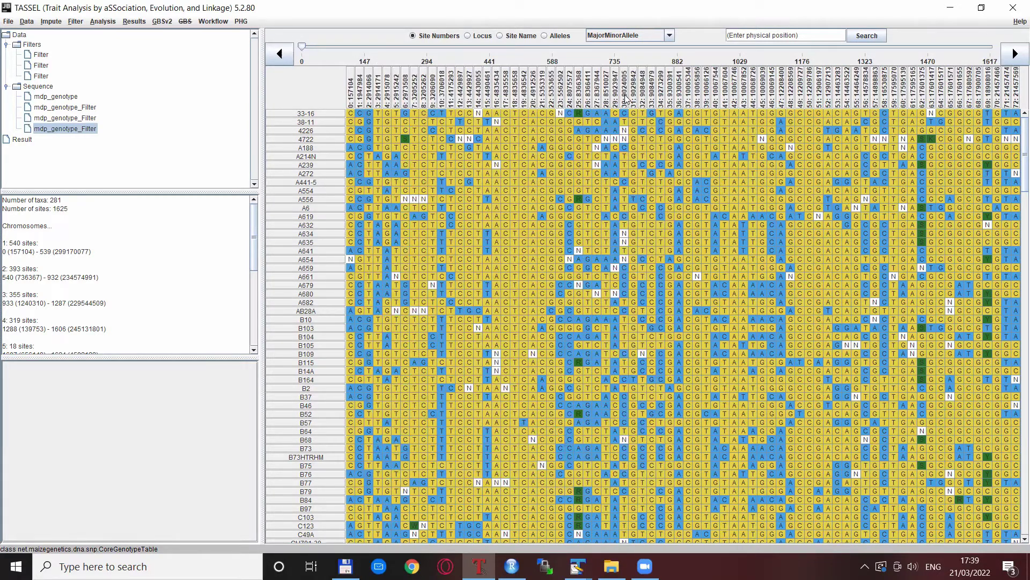
click(482, 39)
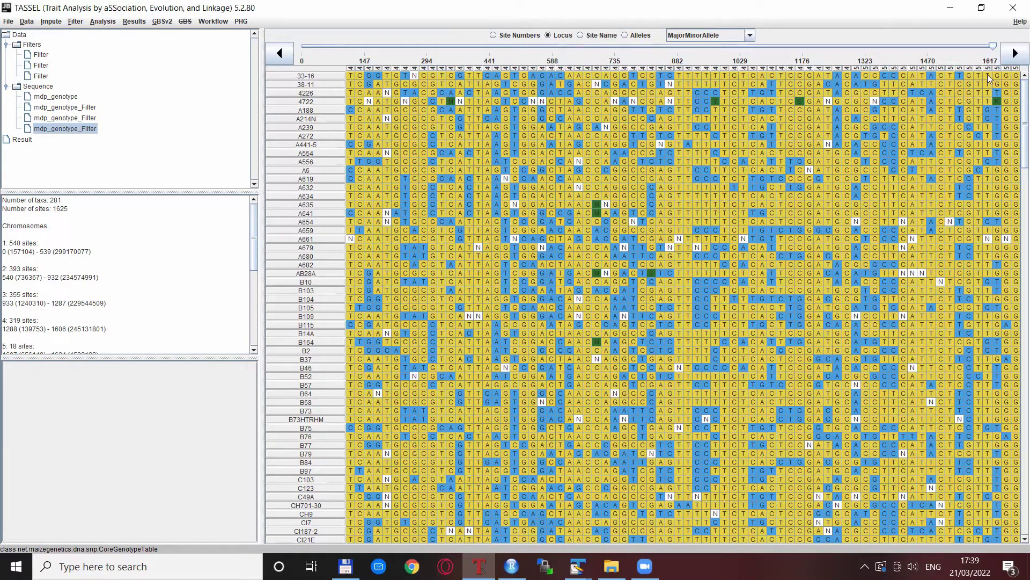
mouse_move(993, 46)
mouse_down()
mouse_move(973, 48)
mouse_move(994, 47)
mouse_up()
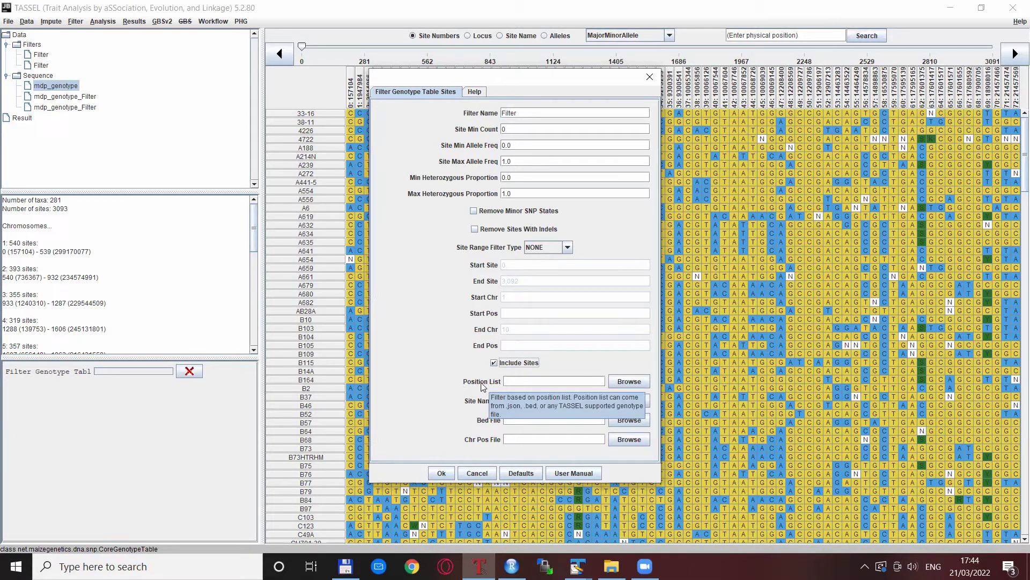
Step: Capture sites PZB00859.1 and PZA03613.2–PZA02962.13 by name and run the filter
click(509, 380)
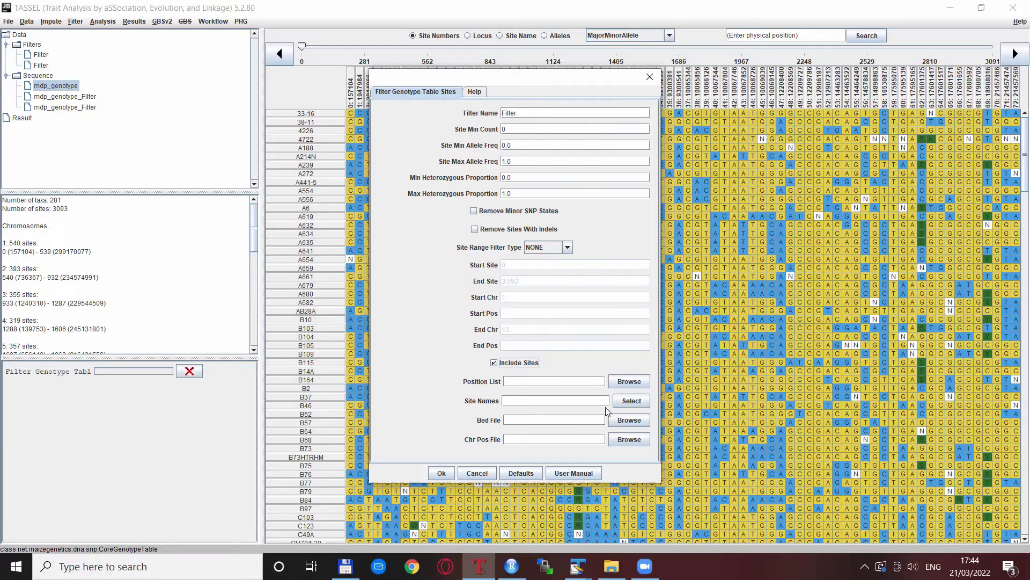
click(636, 402)
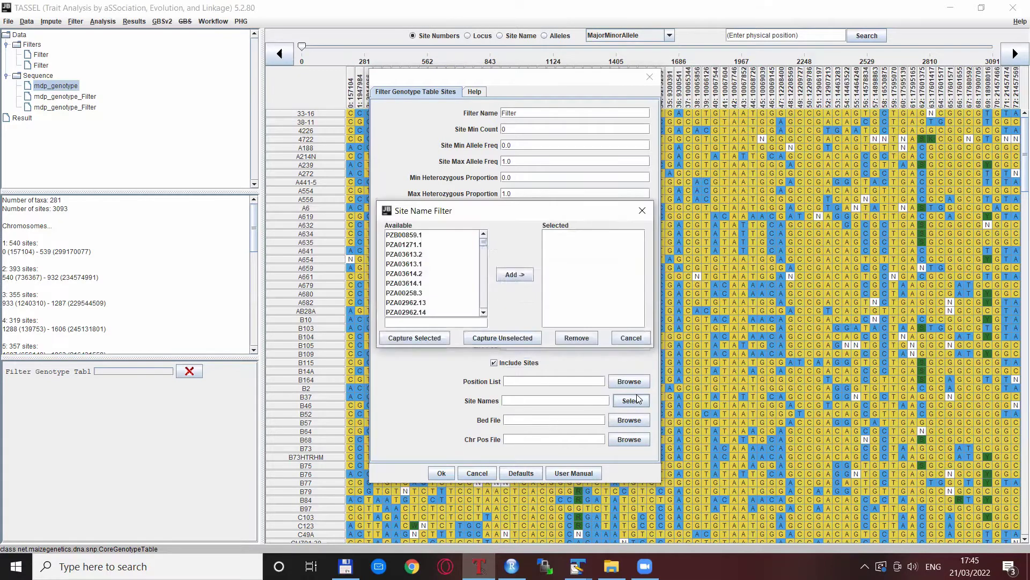
click(408, 236)
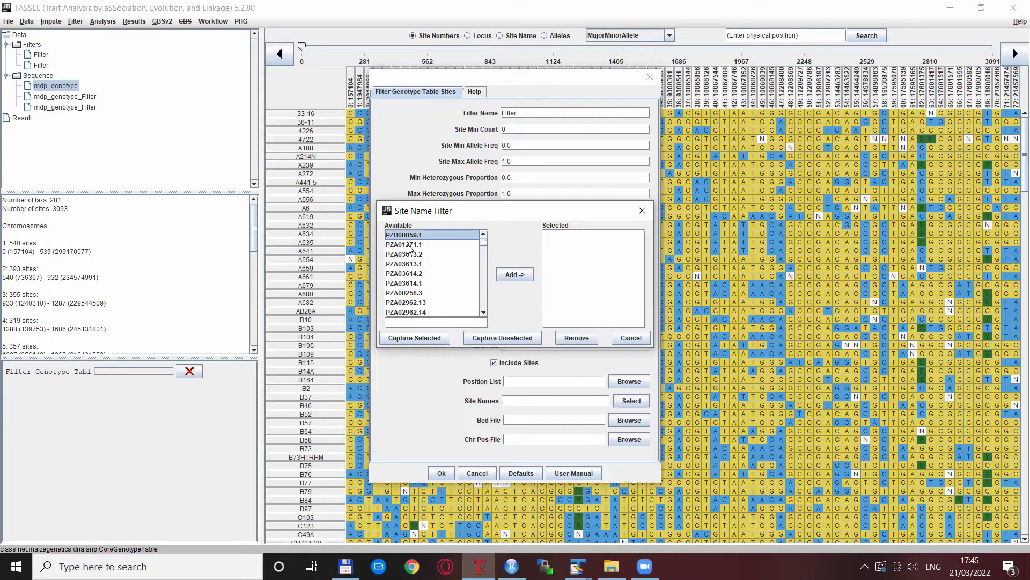
click(518, 276)
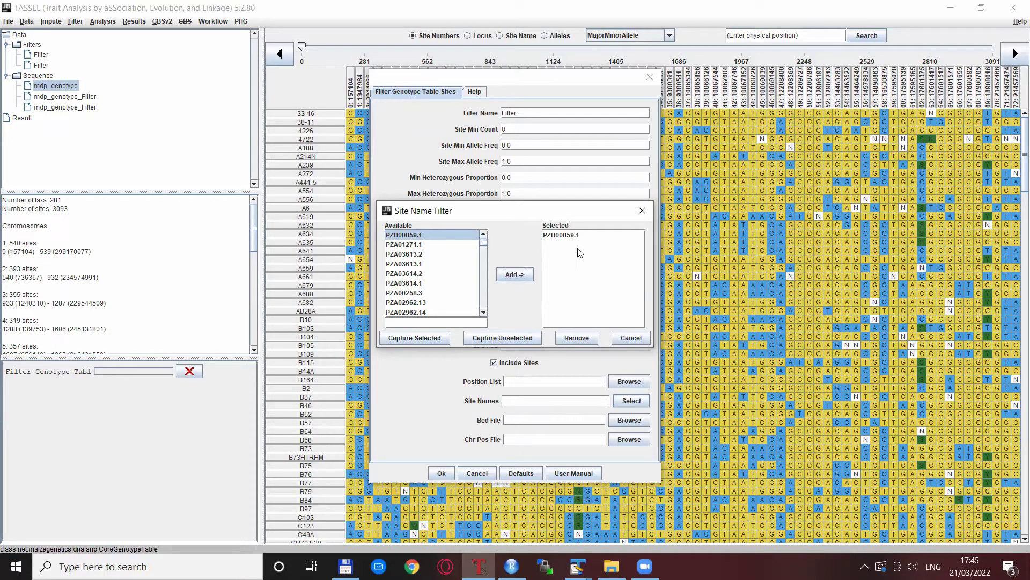
click(406, 255)
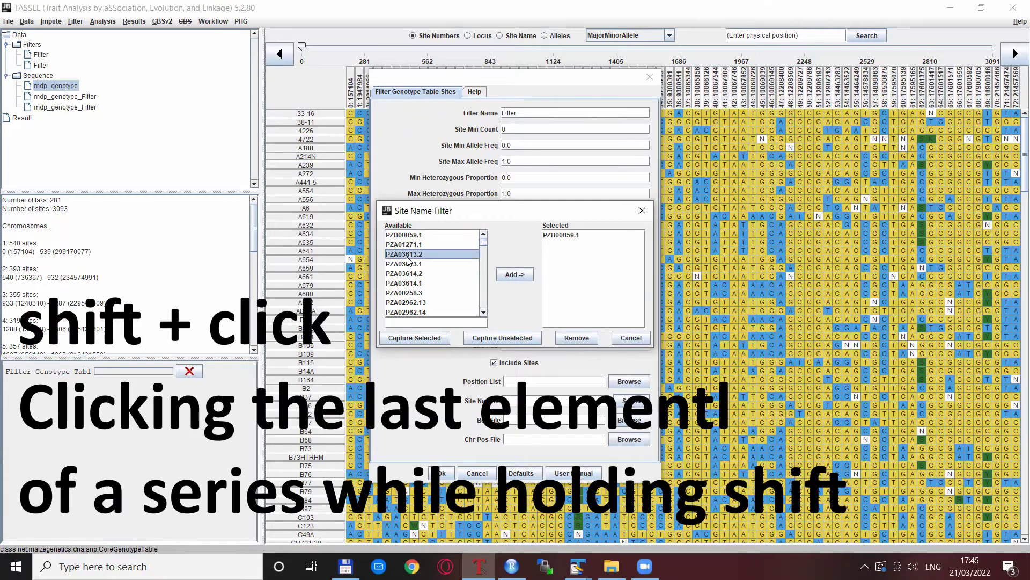
shift+click(409, 303)
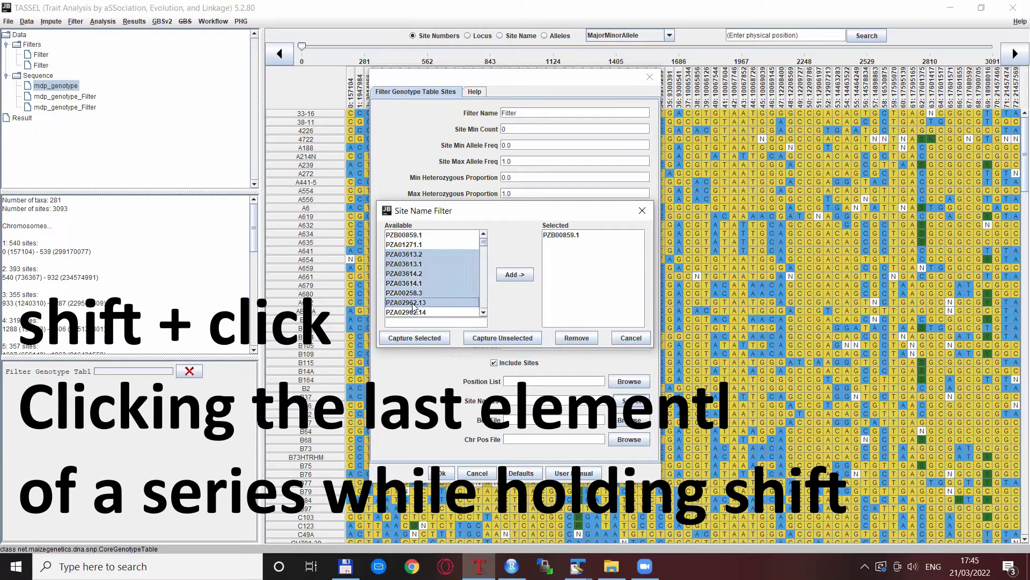
click(513, 276)
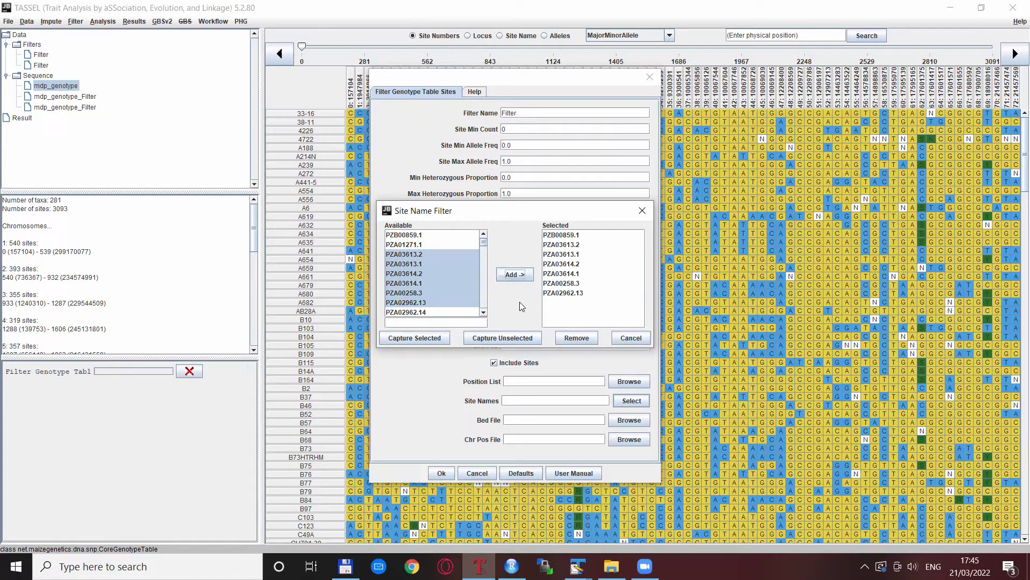
click(418, 338)
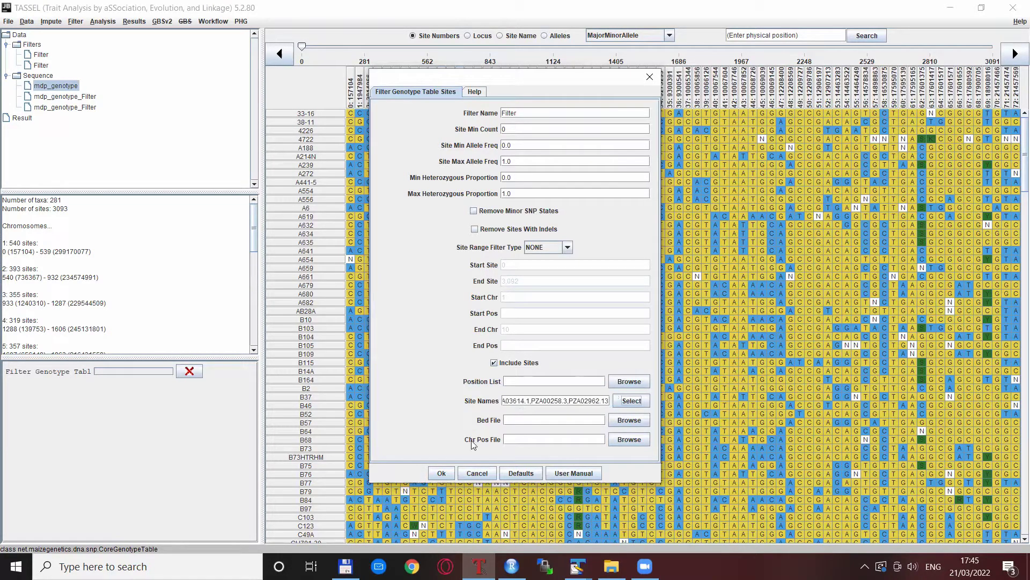
click(441, 471)
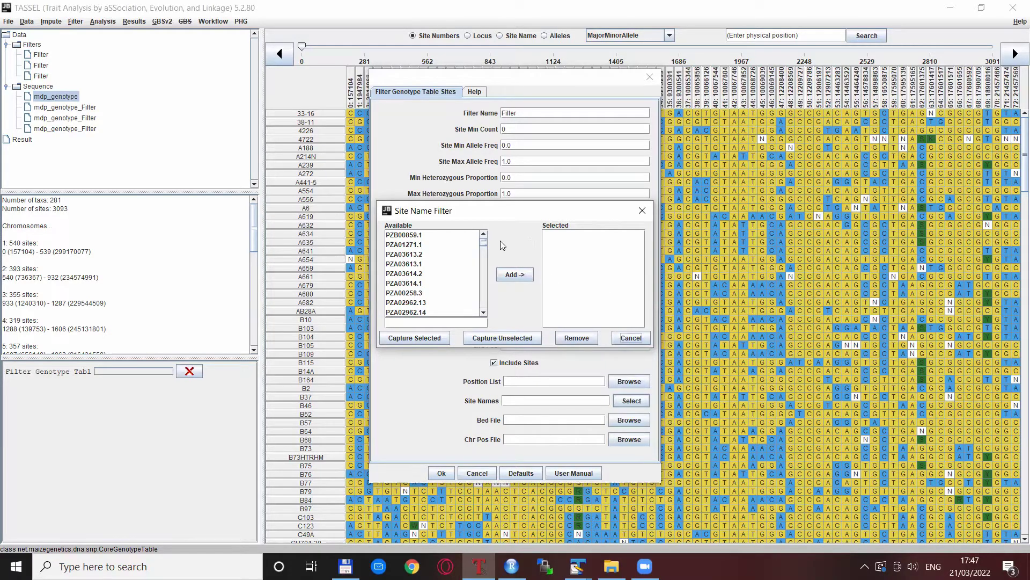
Step: Exclude sites PZB00859.1–PZA02962.13 with Capture Unselected, leaving 3085 sites
click(426, 240)
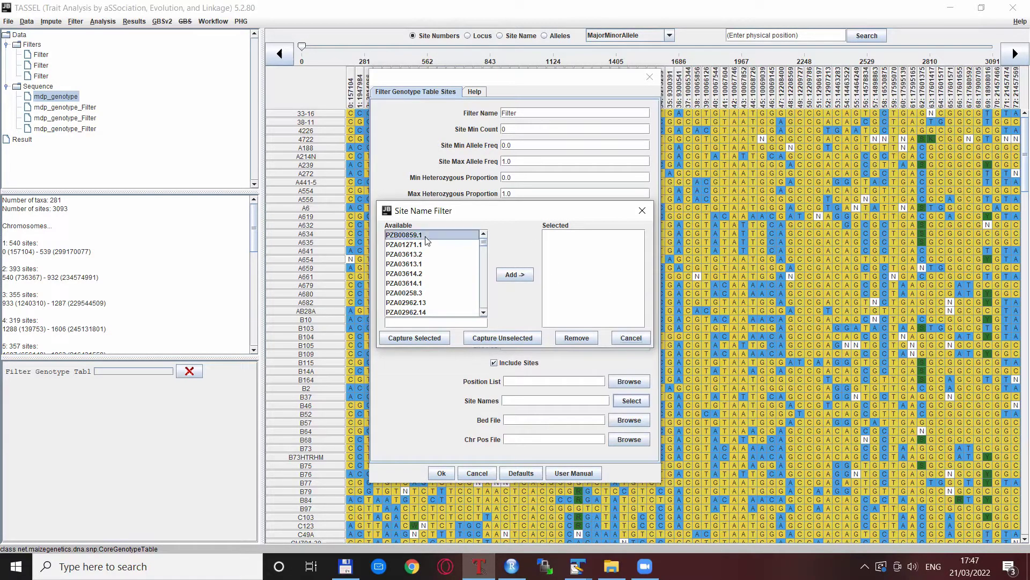
shift+click(418, 304)
click(513, 275)
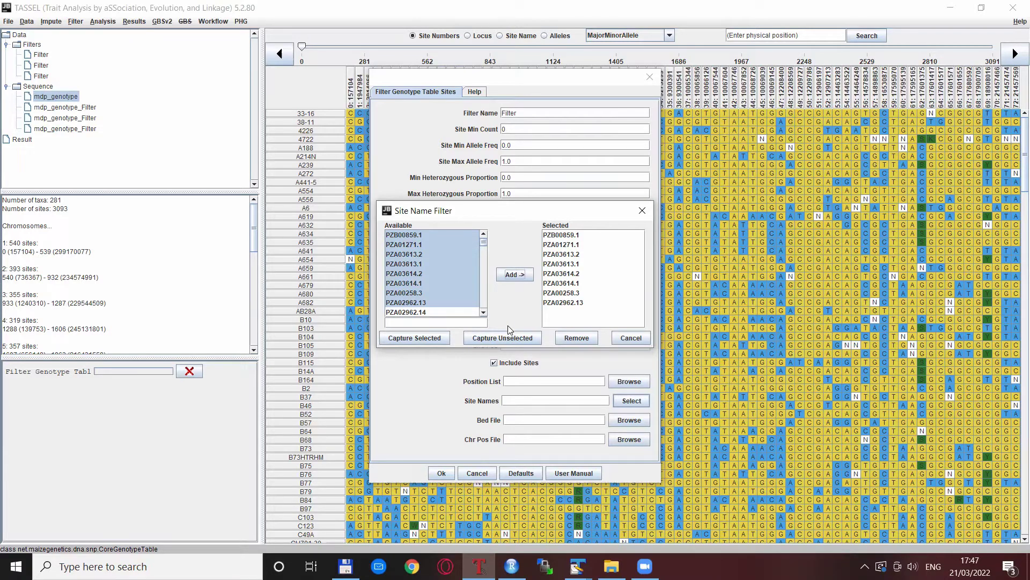
click(485, 252)
click(485, 239)
click(504, 339)
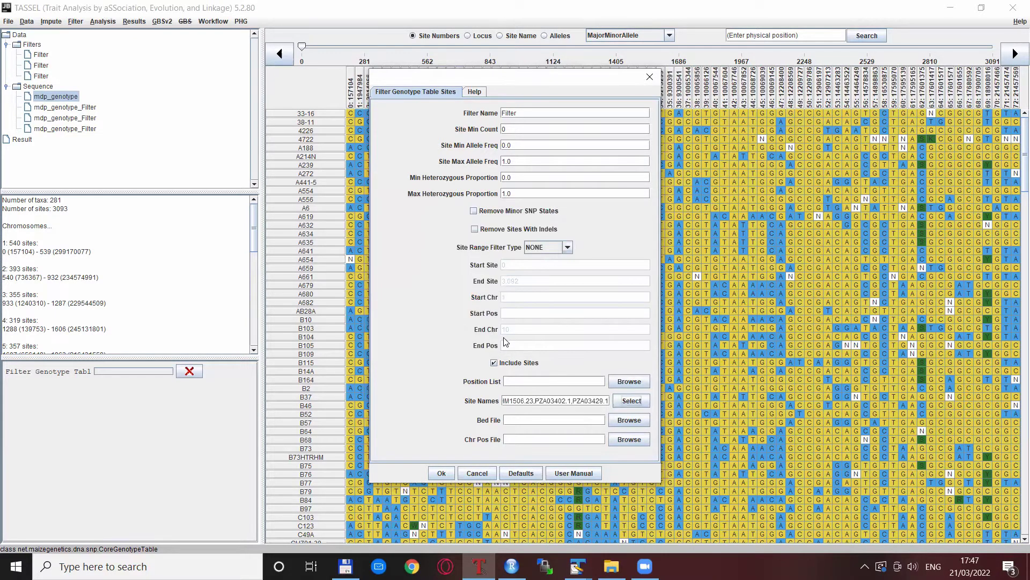
click(442, 472)
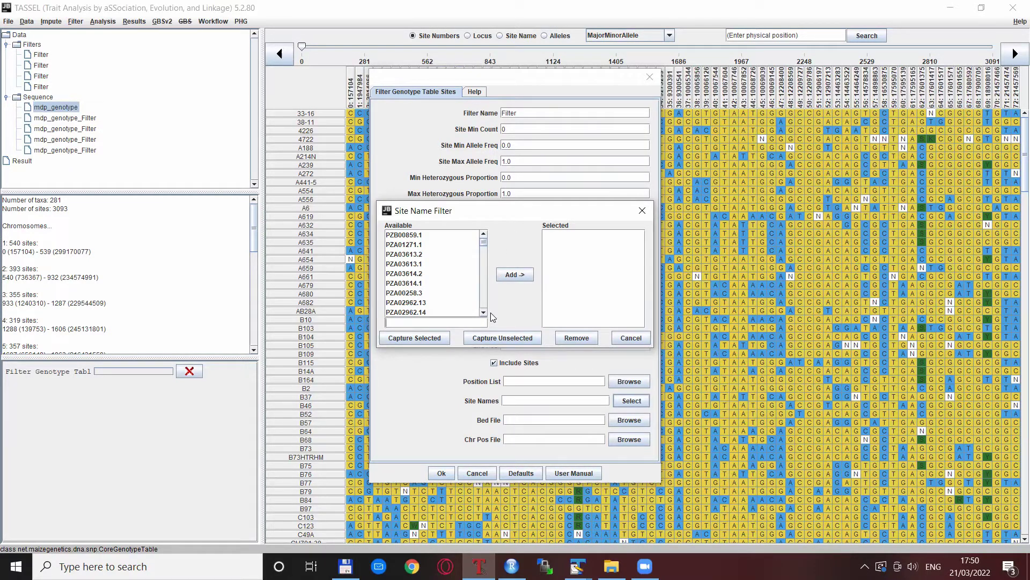
Step: Search site names for 'PZA*' and add PZA01271.1 through PZA03429.1 to the chosen list
text(PZA*)
mouse_move(484, 243)
mouse_down()
mouse_move(485, 256)
mouse_move(486, 242)
mouse_up()
click(415, 236)
drag(485, 246, 488, 308)
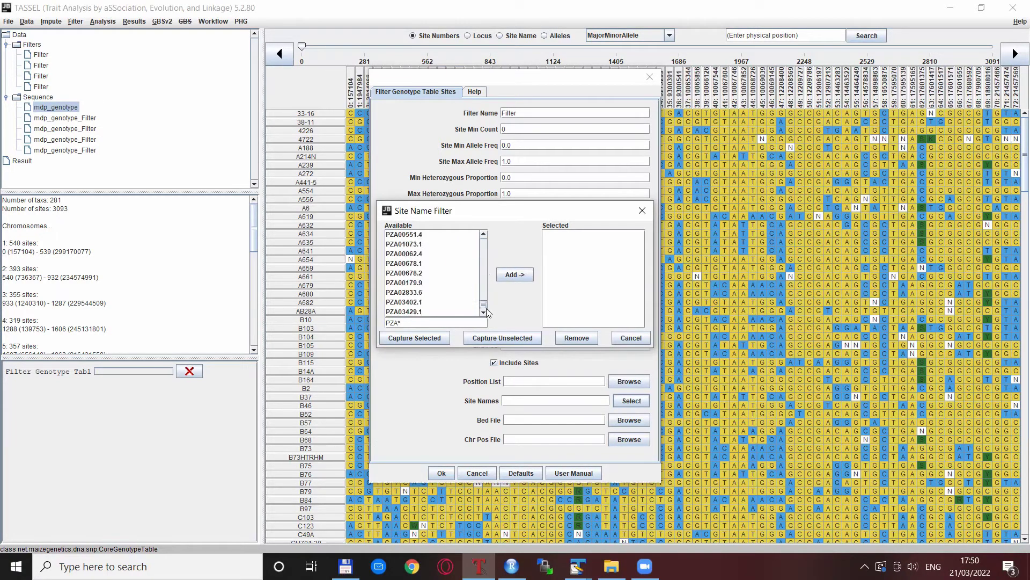
shift+click(411, 312)
click(512, 275)
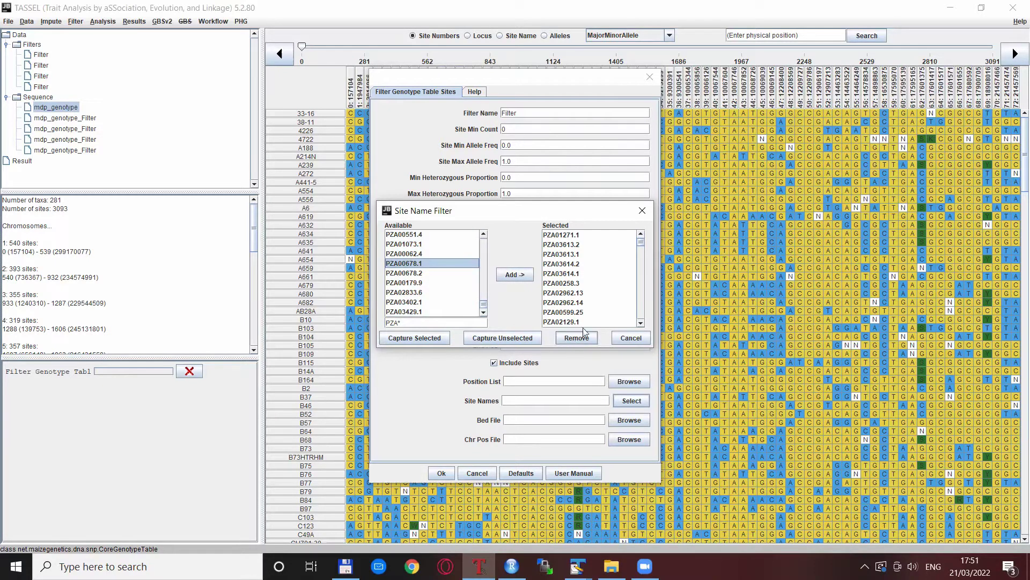
Step: Remove PZA01271.1–PZA02962.13 from the chosen sites, close the picker, and view the BED article
click(569, 236)
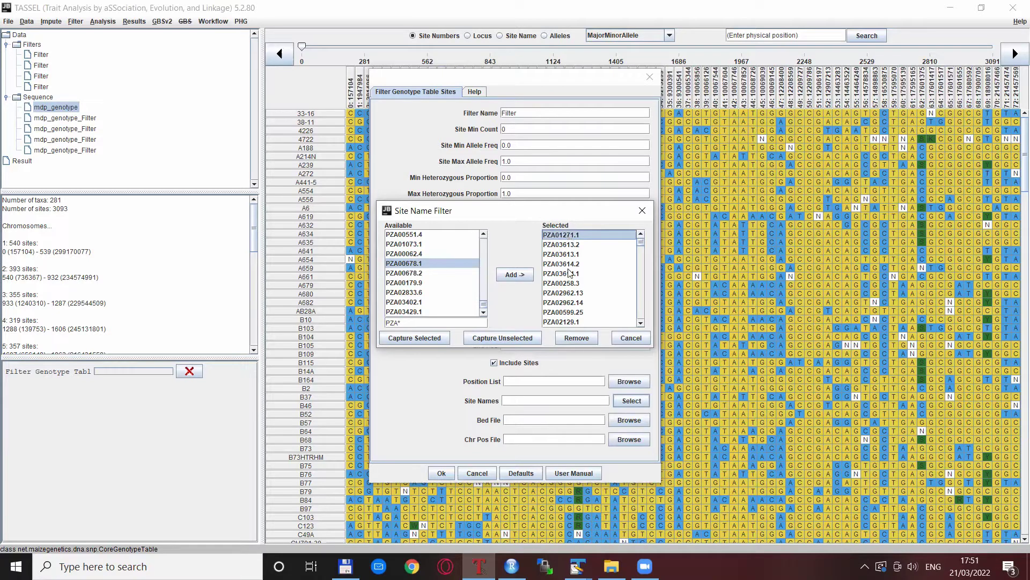
shift+click(569, 293)
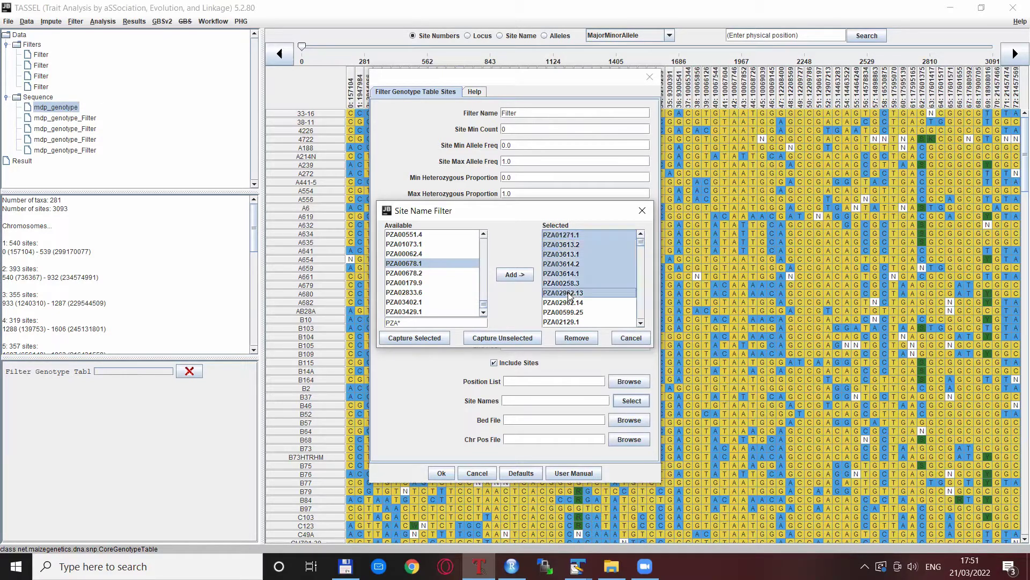
click(576, 338)
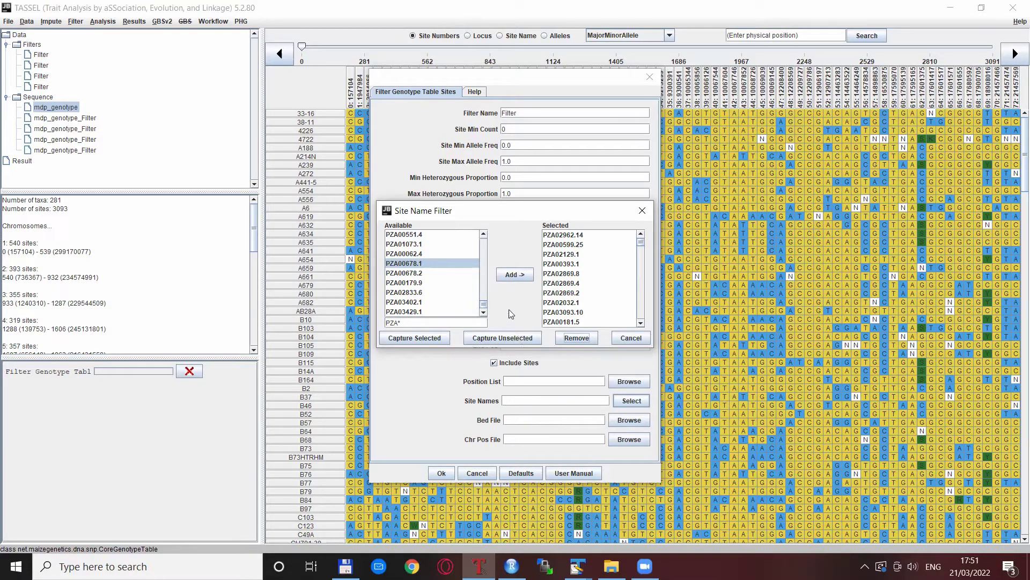
click(414, 338)
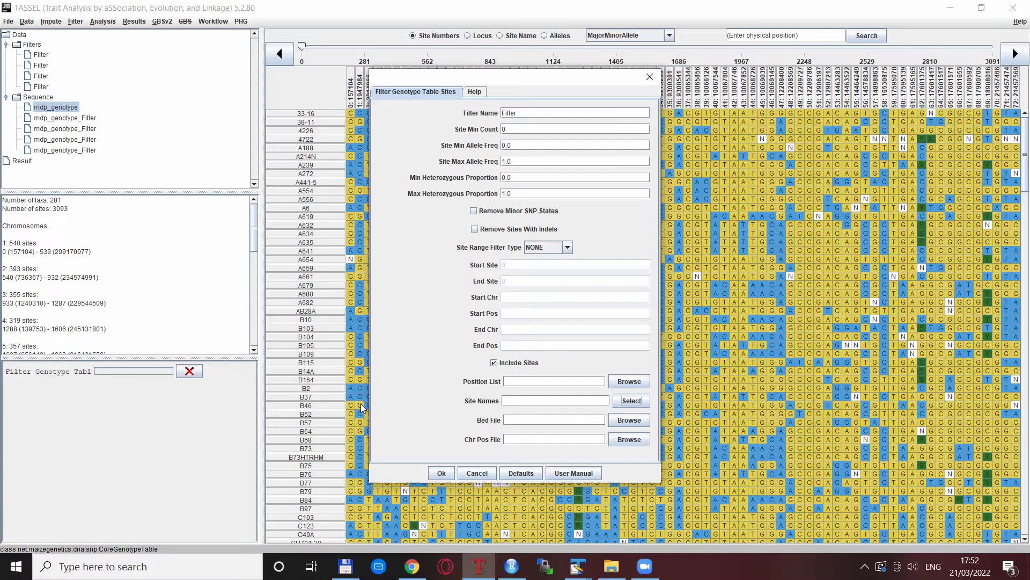
key(alt+Tab)
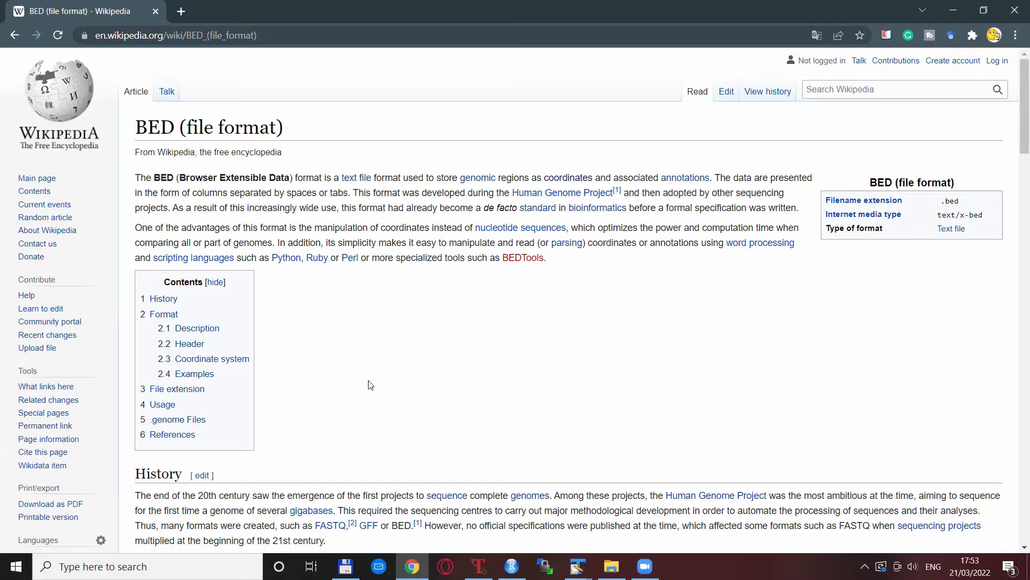
Step: Scroll the Wikipedia BED article down to its table of twelve BED columns
scroll(788, 474, down, 10)
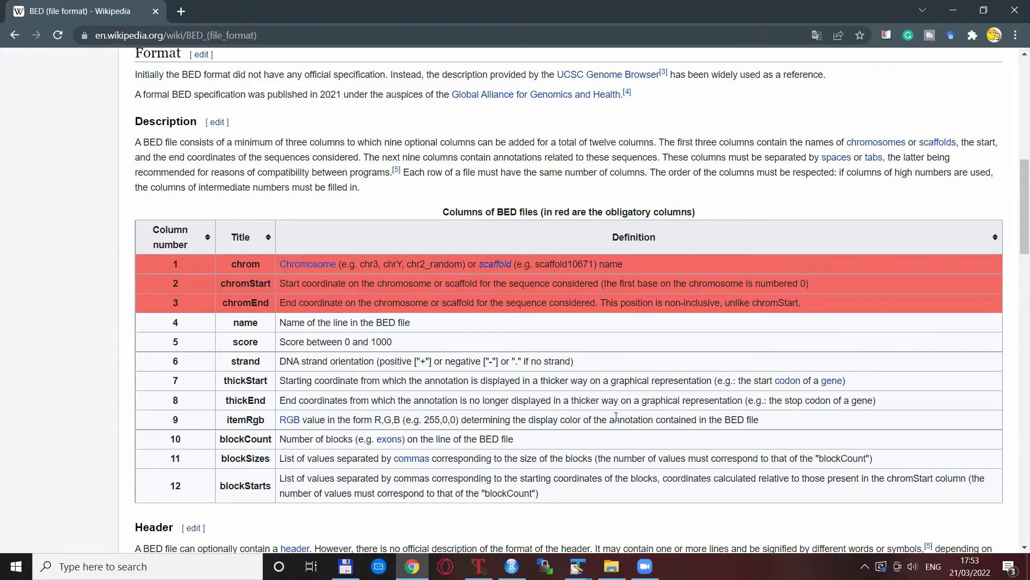
Step: Switch to TextPad showing selectSites_bedFile.txt with regions chr2 1000000–3000000 and chr5 5000000–8000000
key(alt+Tab)
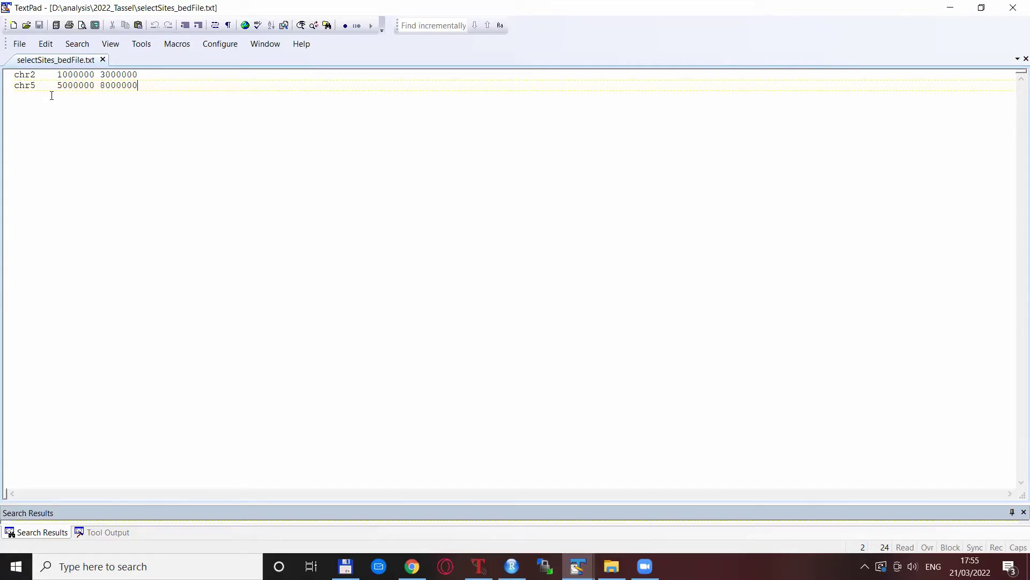
Step: Filter mdp_genotype using the BED file selectSites_bedFile.txt, yielding 42 sites
key(alt+Tab)
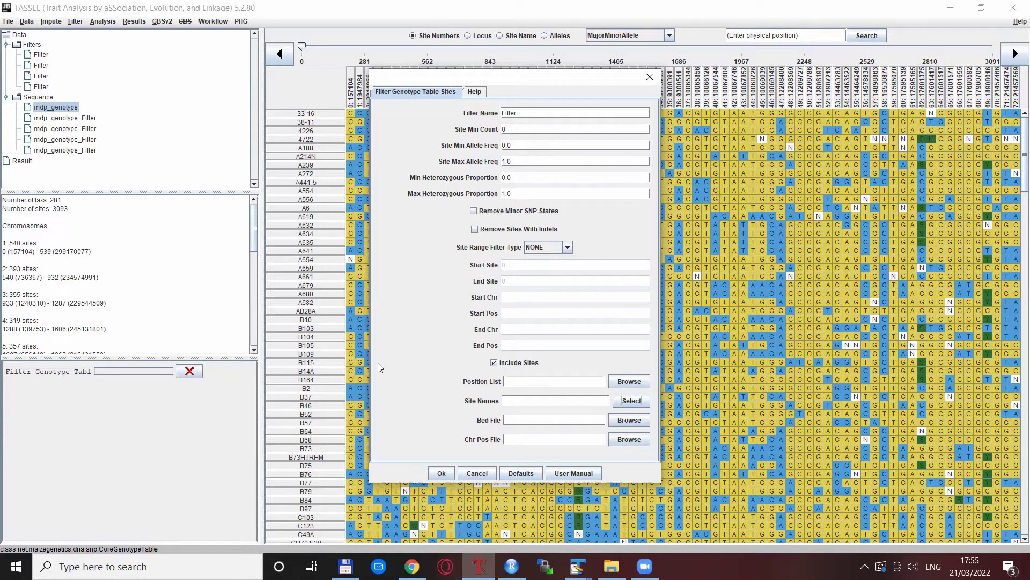
click(630, 421)
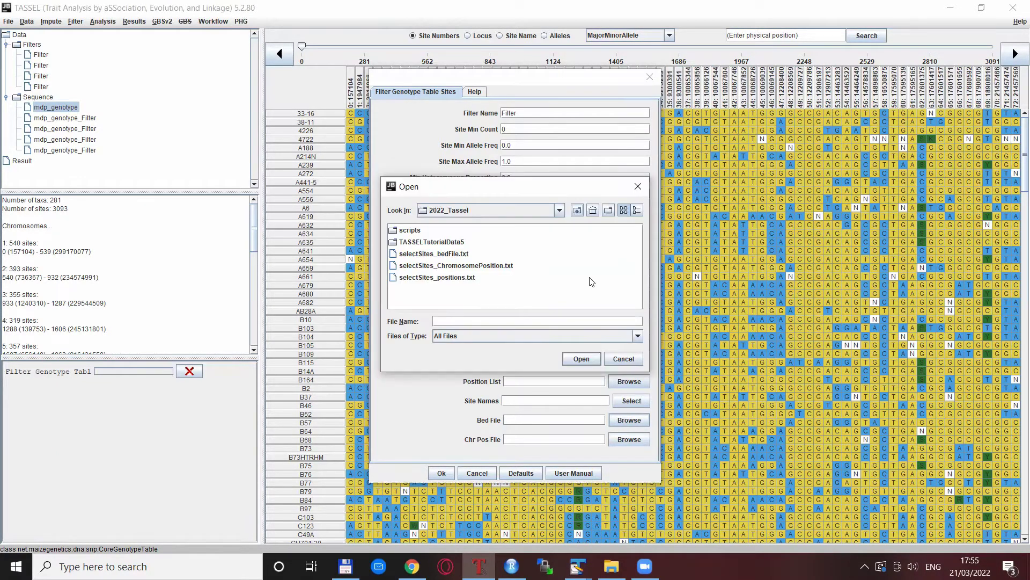
click(447, 257)
click(583, 360)
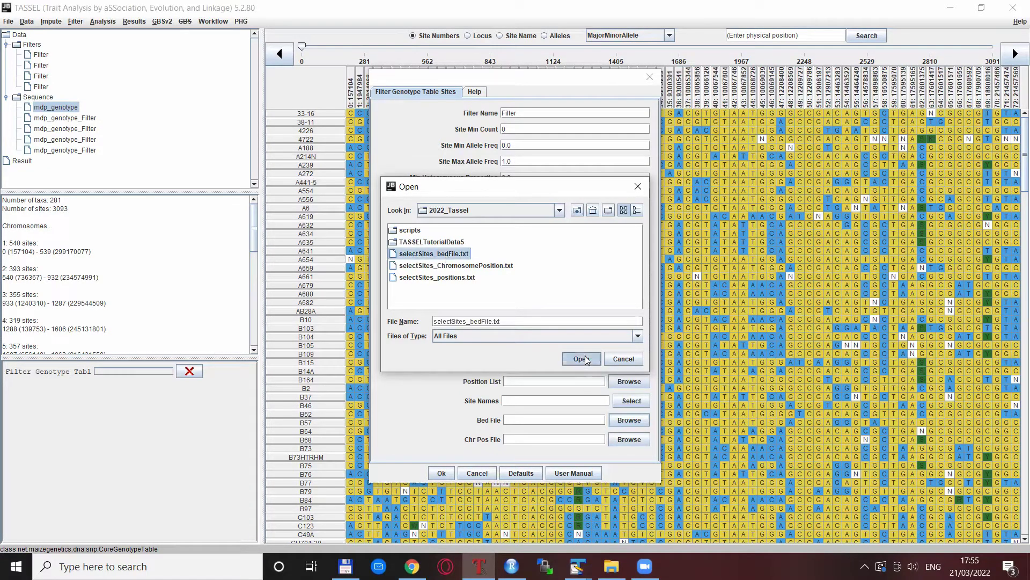
click(442, 474)
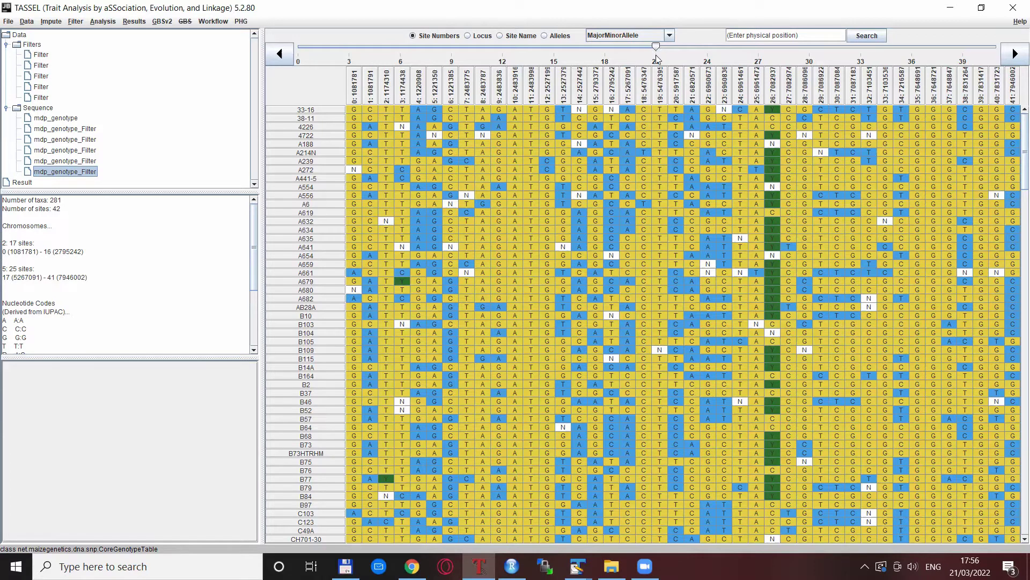
Step: Scroll the 42-site filtered table and label its columns by chromosome locus
drag(658, 59, 300, 60)
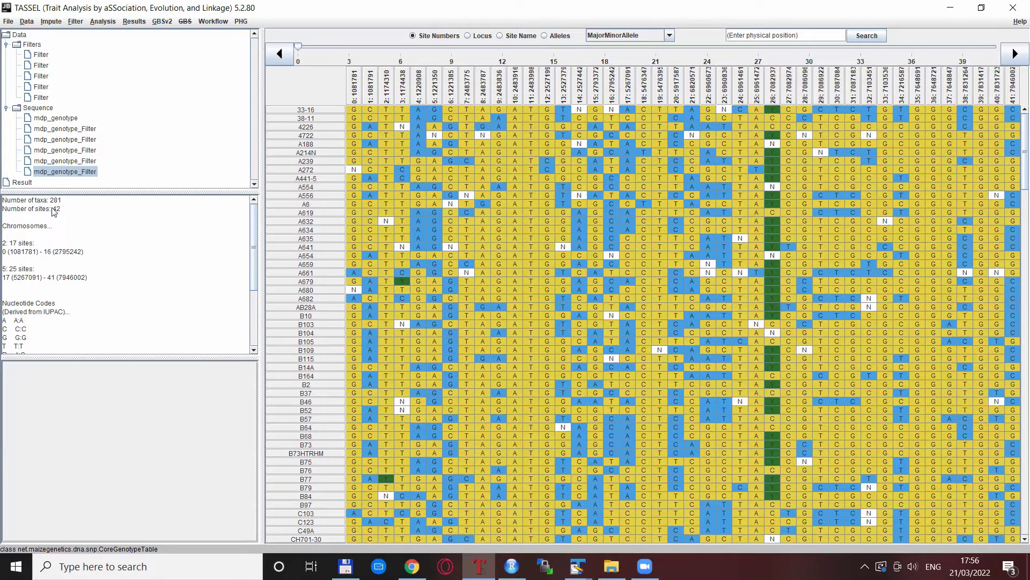
click(468, 36)
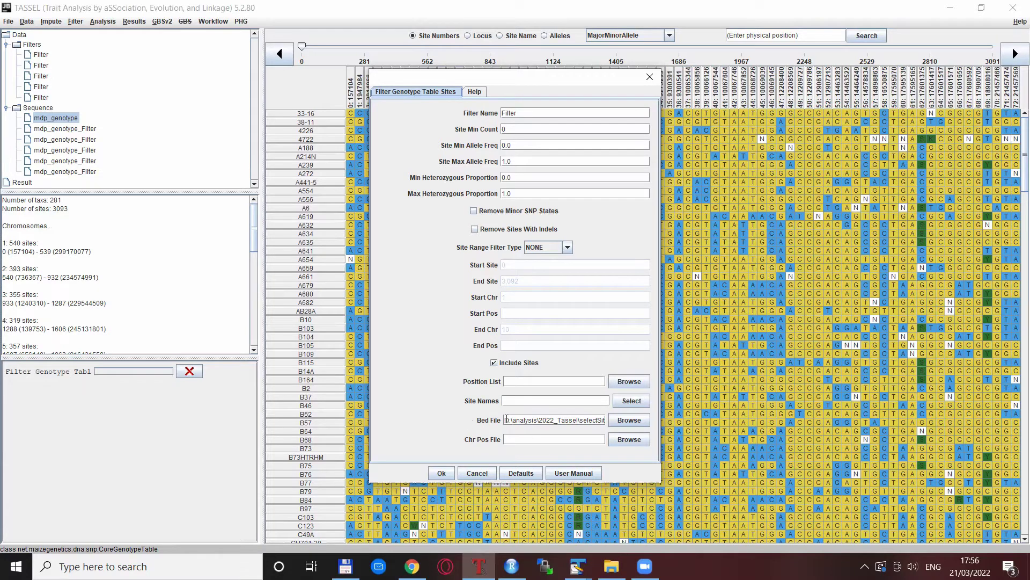
Step: Exclude the BED-file regions from mdp_genotype, producing a 3051-site filtered copy
click(494, 363)
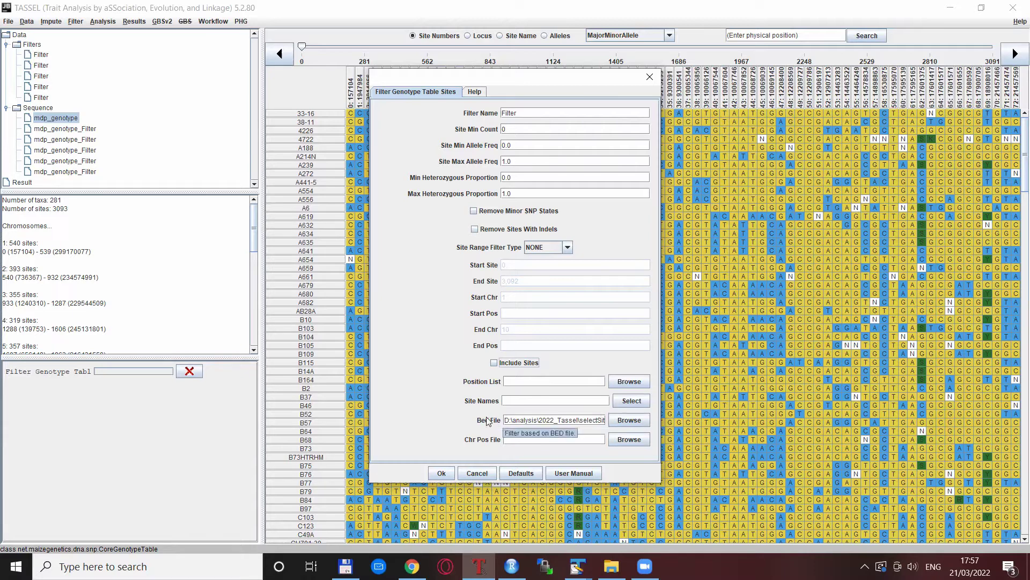
click(441, 472)
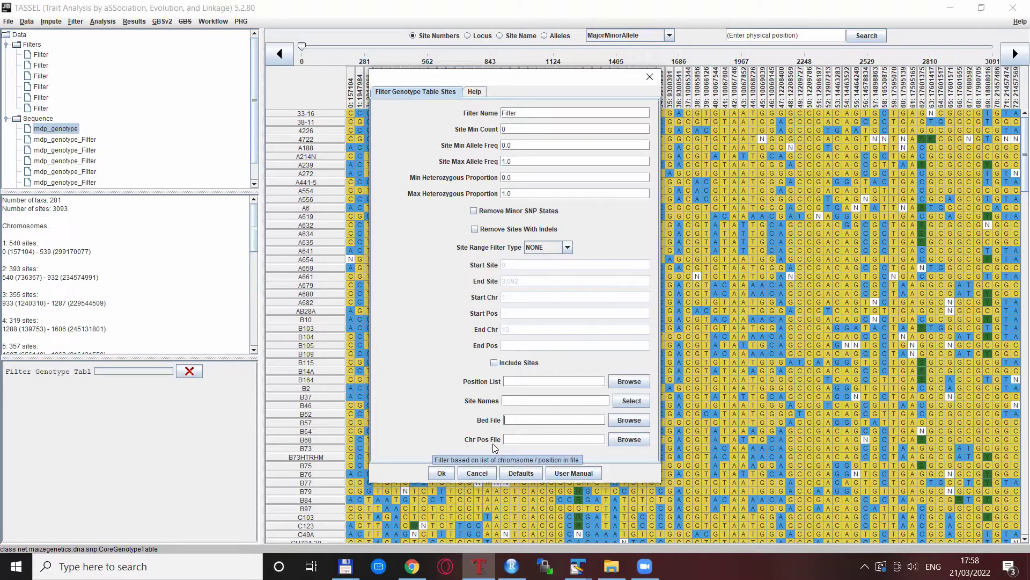
Step: Review the five chromosome 1 positions (157104 to 2915078) in selectSites_ChromosomePosition.txt in TextPad
key(alt+Tab)
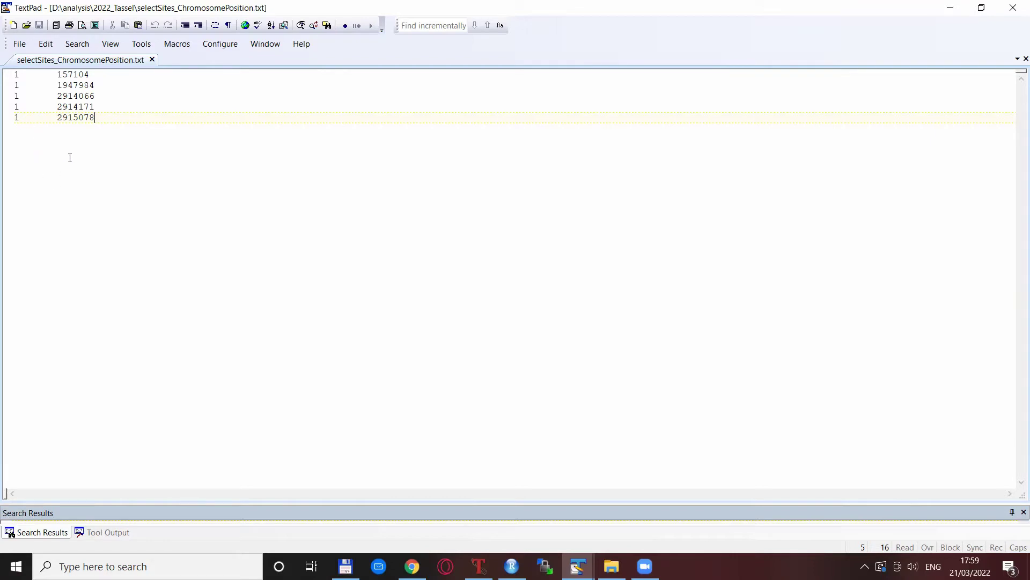
Step: Run the sites filter with selectSites_ChromosomePosition.txt as the Chr Pos File; it errors with 'null'
key(alt+Tab)
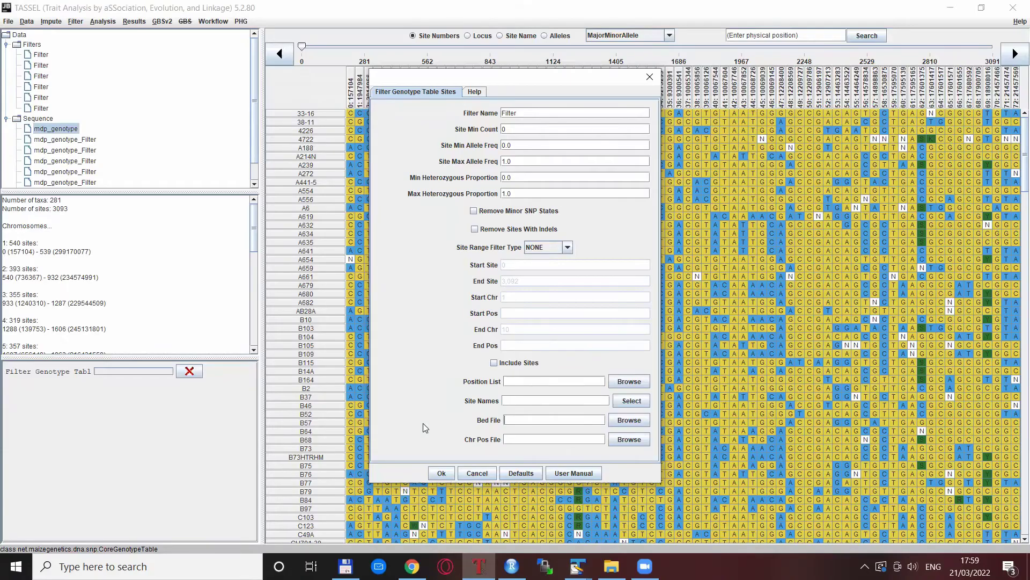
click(623, 439)
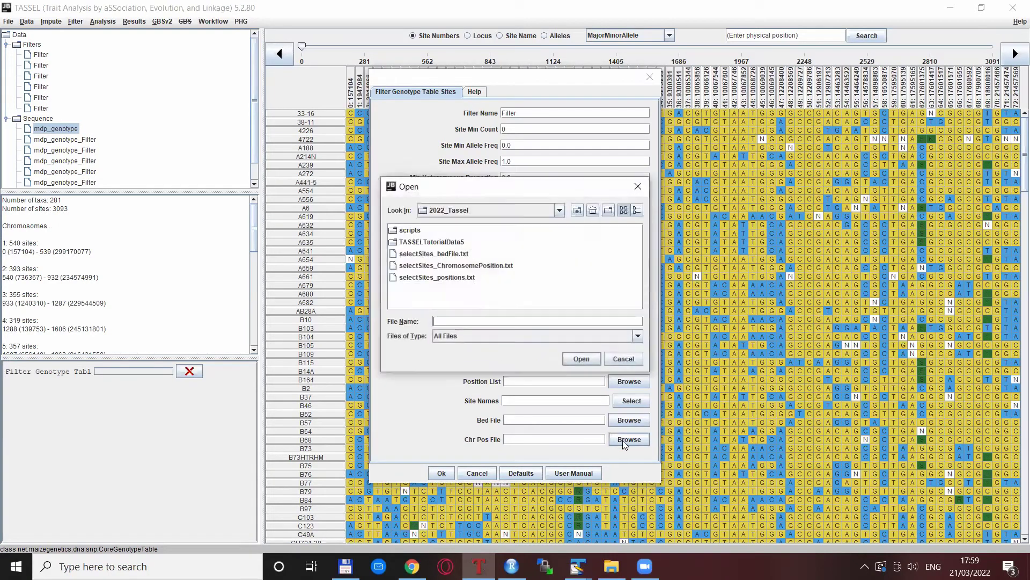
click(482, 273)
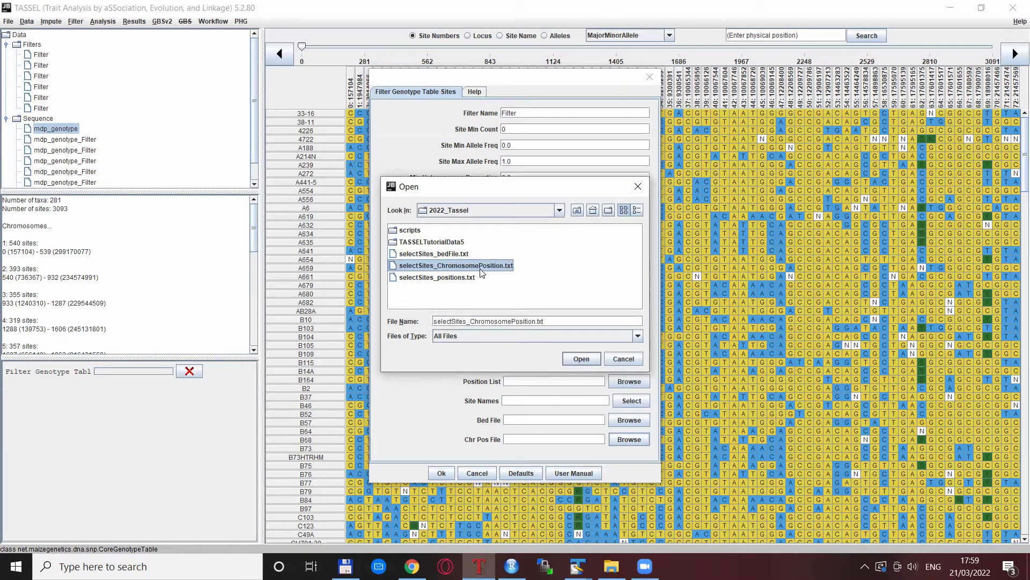
click(581, 359)
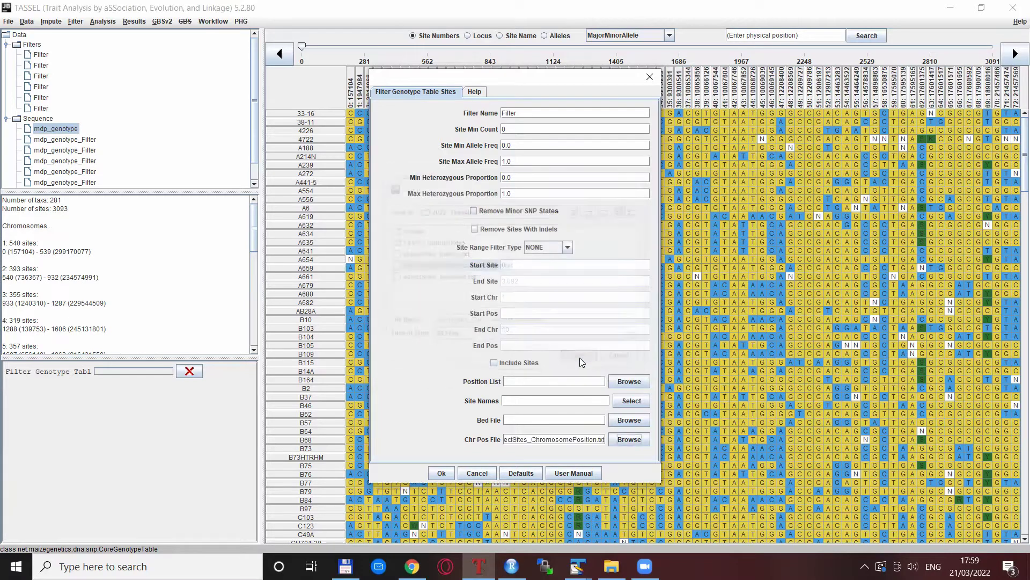
click(441, 473)
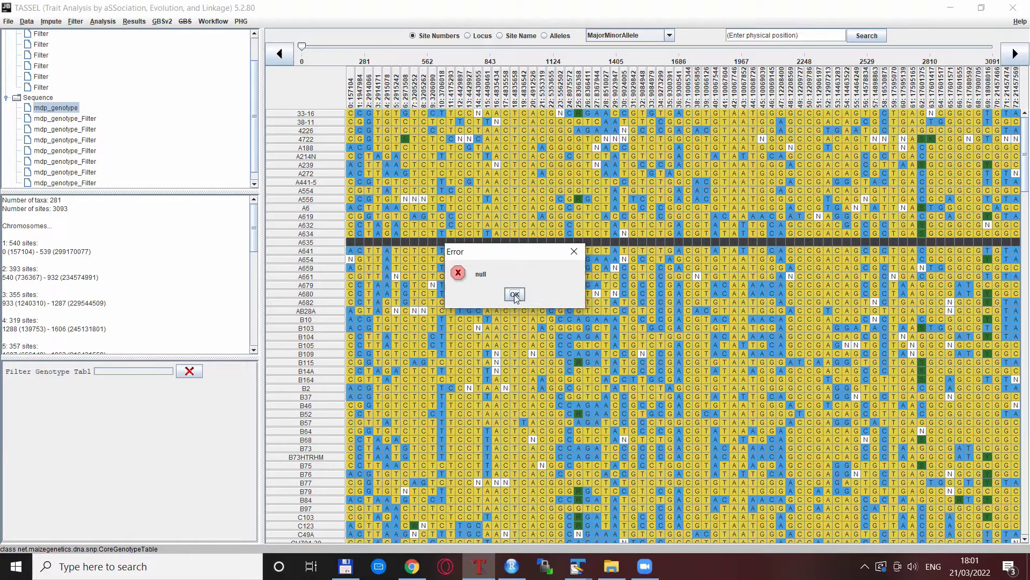
Step: Dismiss the null error and keep only the five listed chromosome positions in a new 5-site copy
click(514, 294)
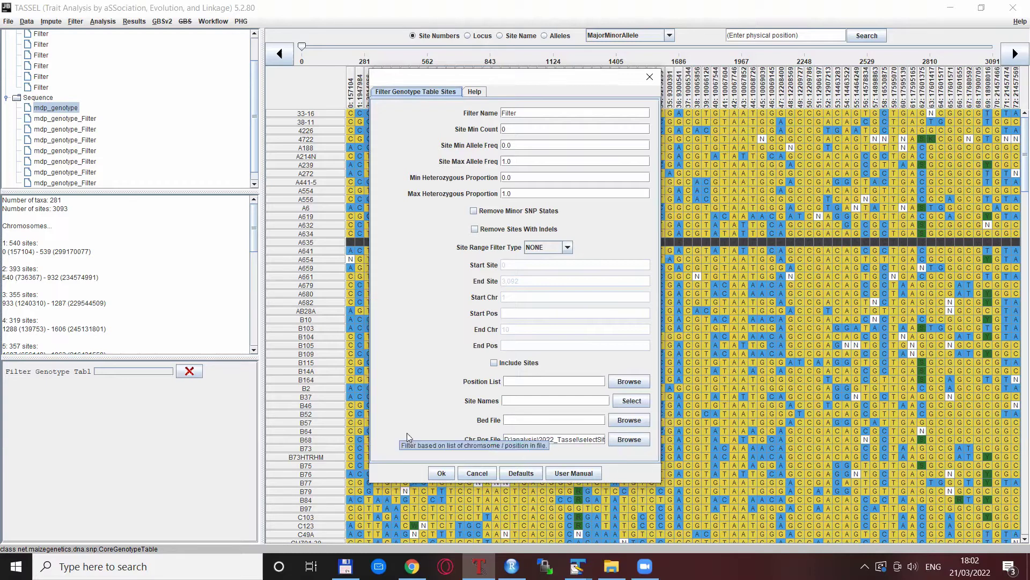
click(494, 364)
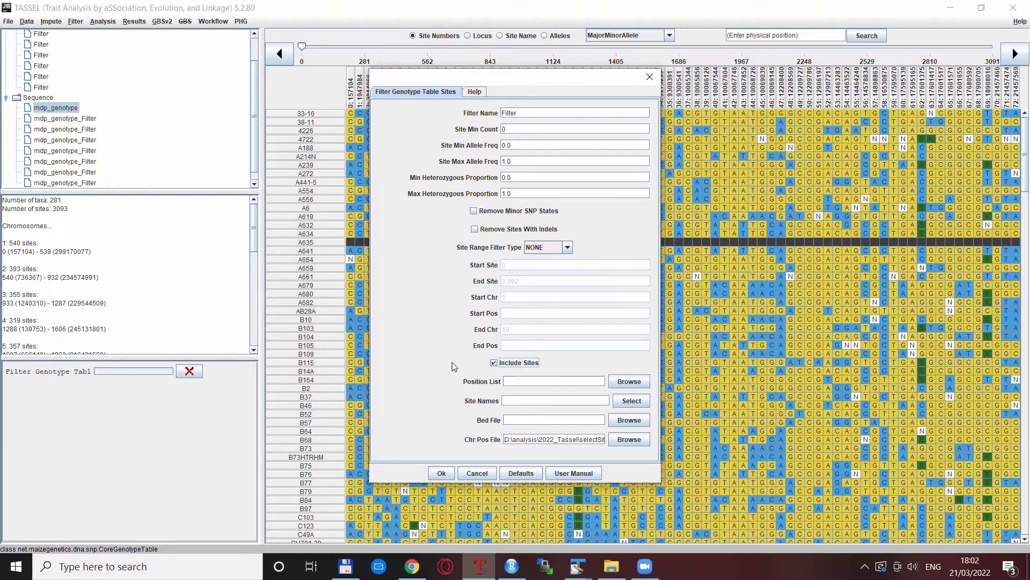
click(442, 472)
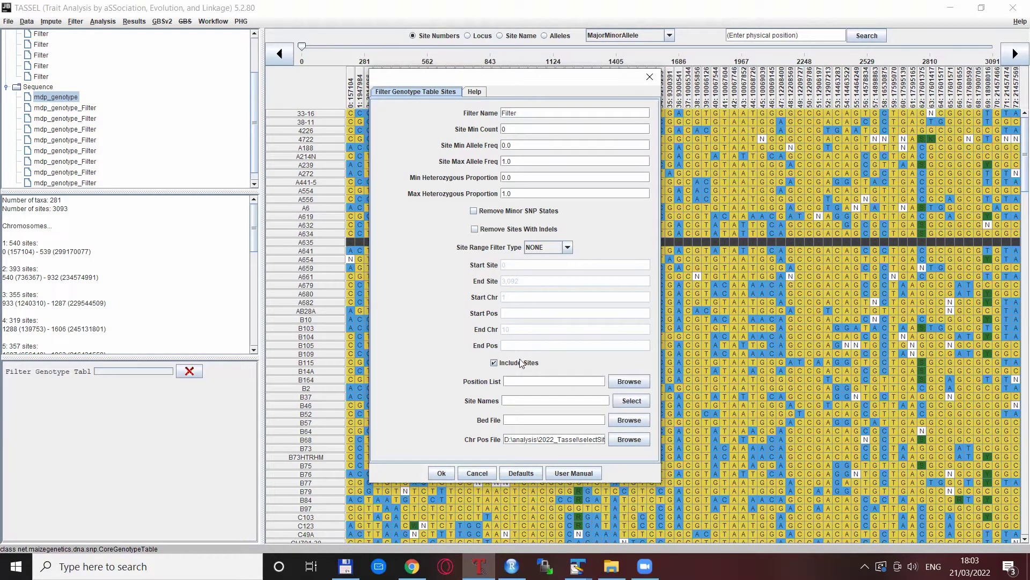
Step: Check the Site Range Filter Type options, leaving it set to NONE
click(568, 247)
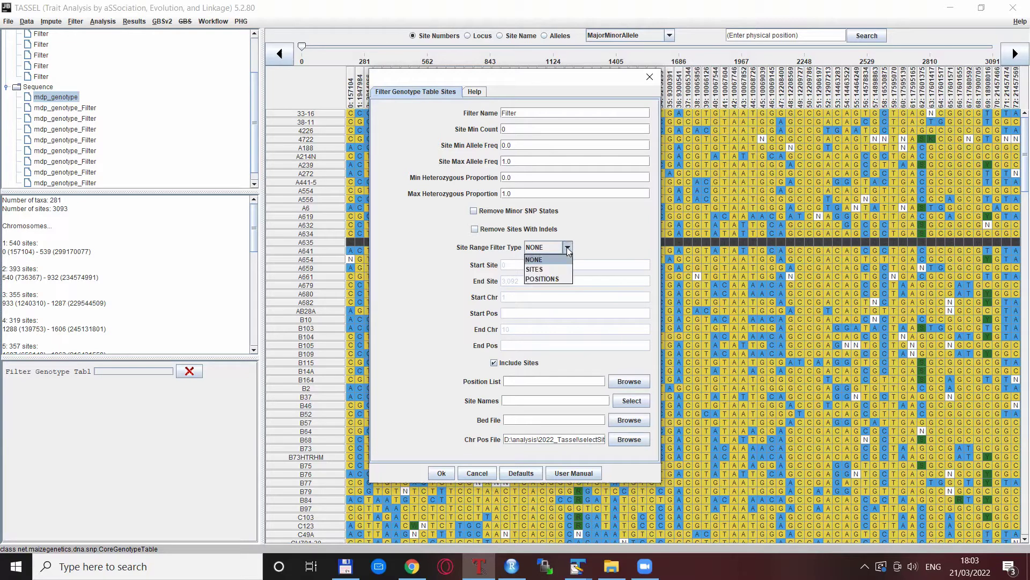
click(569, 249)
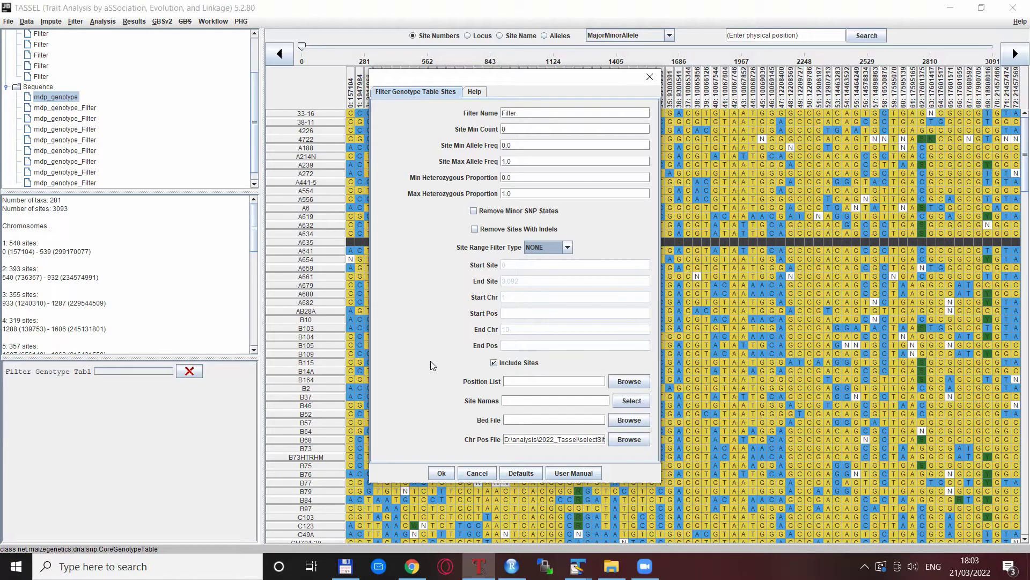
Step: Close the sites filter form without running it and start a taxa filter on mdp_genotype
key(Return)
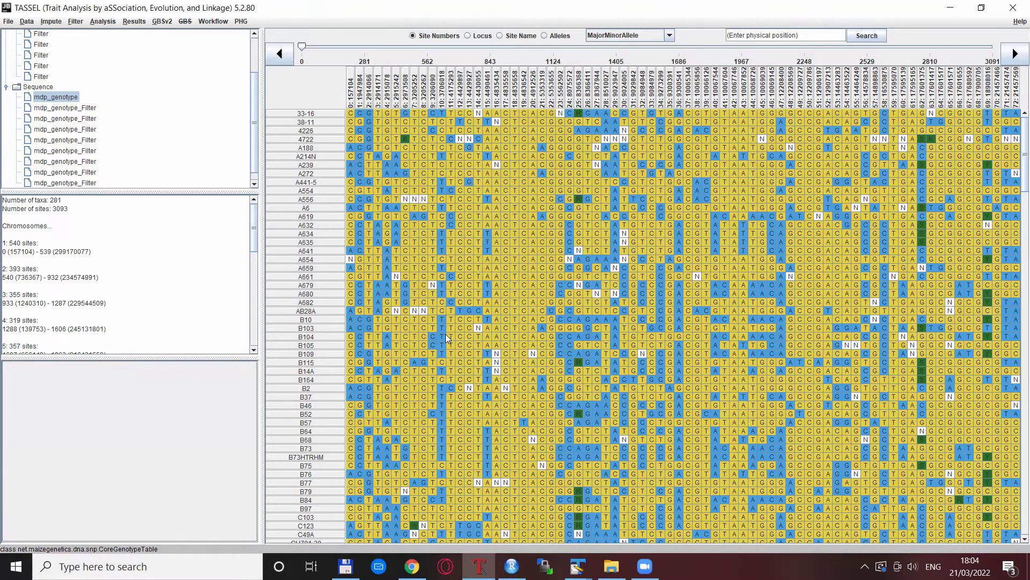
click(74, 21)
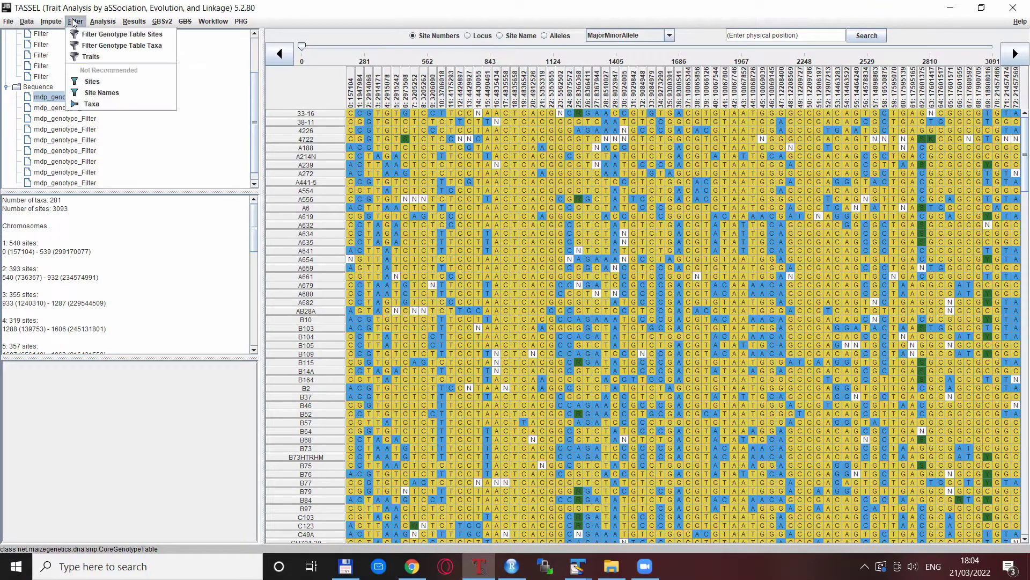
click(142, 47)
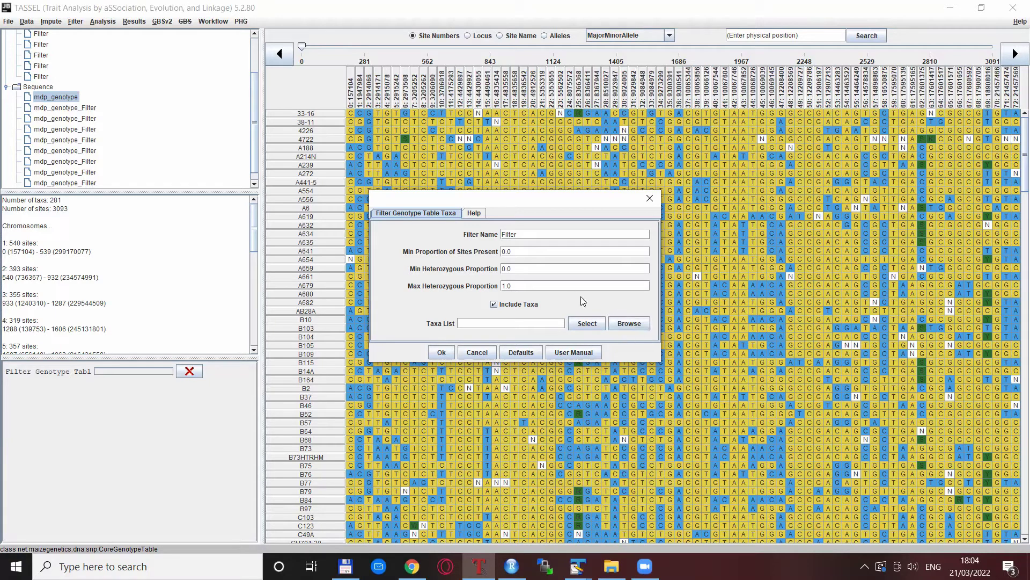
Step: Keep only the six taxa 33-16, 38-11, 4226, 4722, A188 and A214N
click(583, 322)
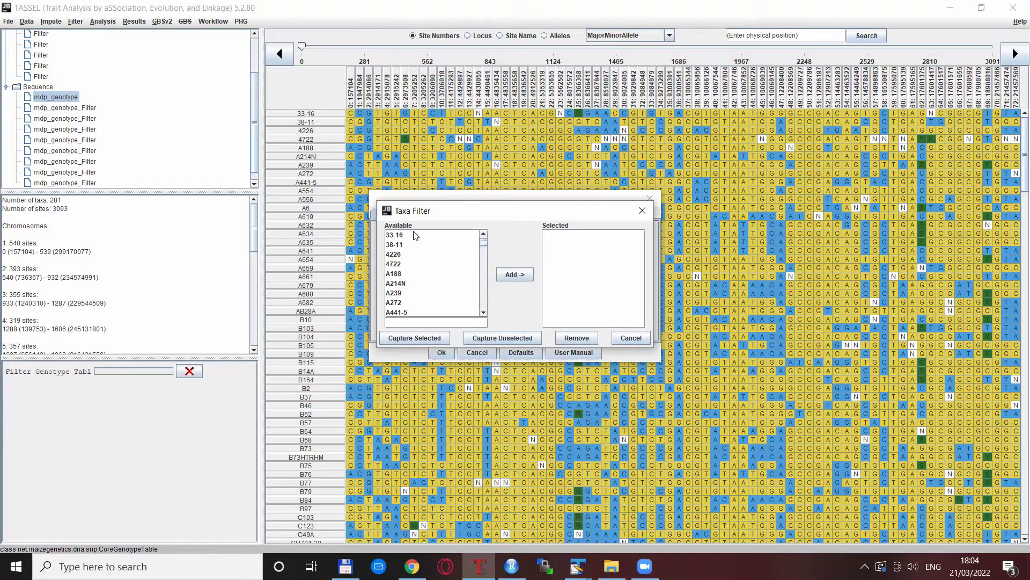
click(395, 237)
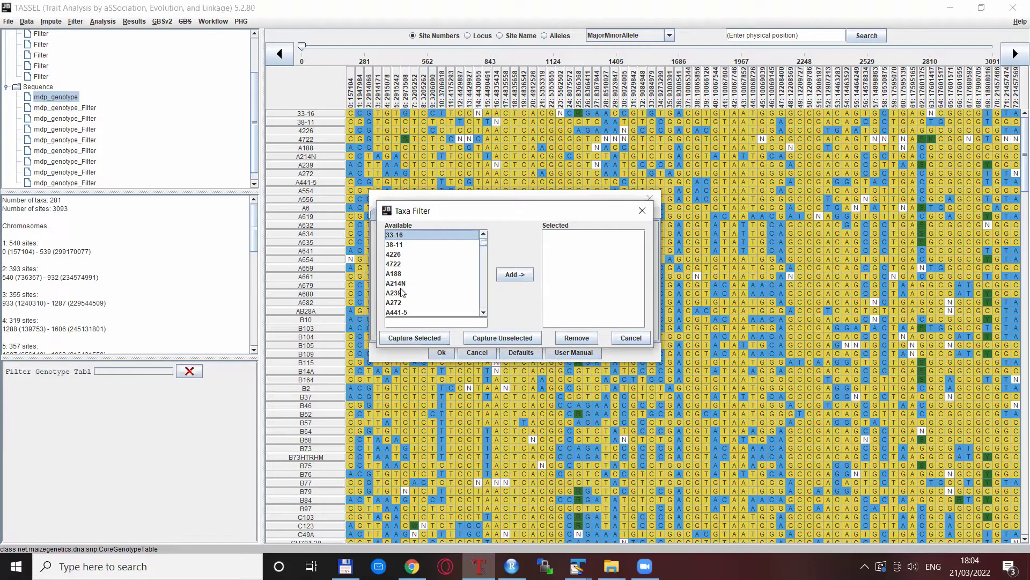
shift+click(427, 282)
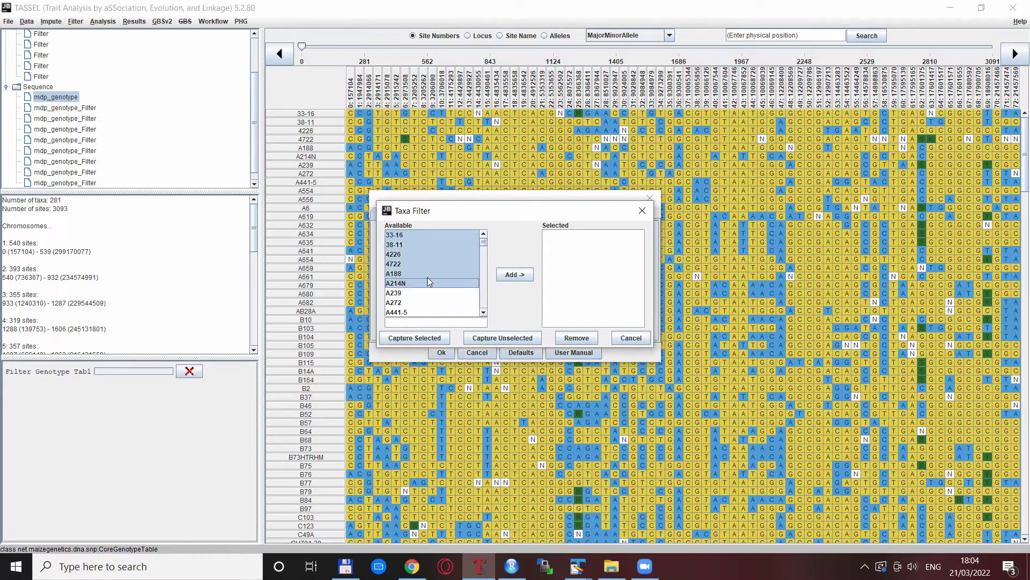
click(507, 276)
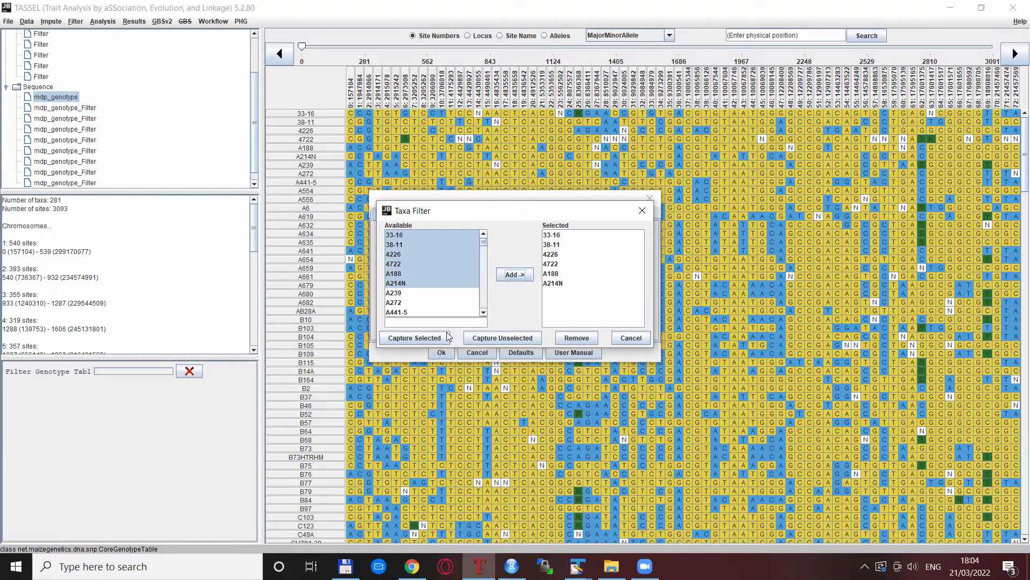
click(422, 340)
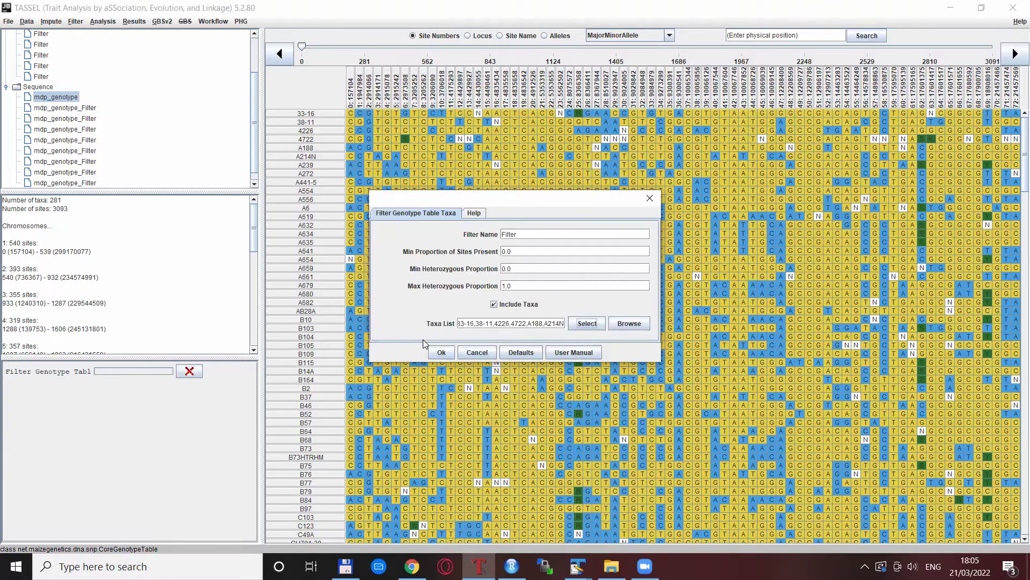
click(441, 352)
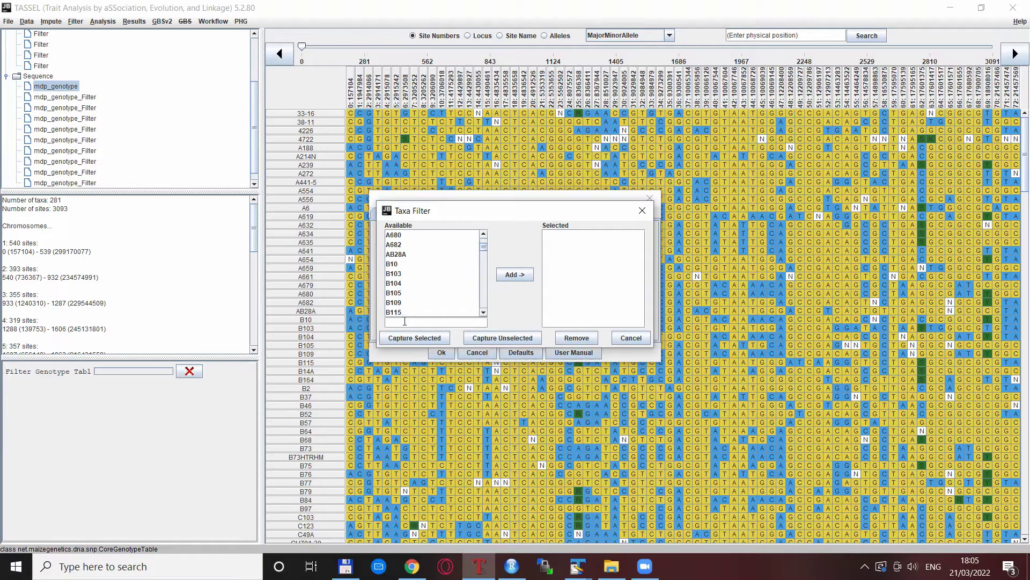
Step: Capture all taxa except B10 through B97, creating a 258-taxon filtered copy
text(B*)
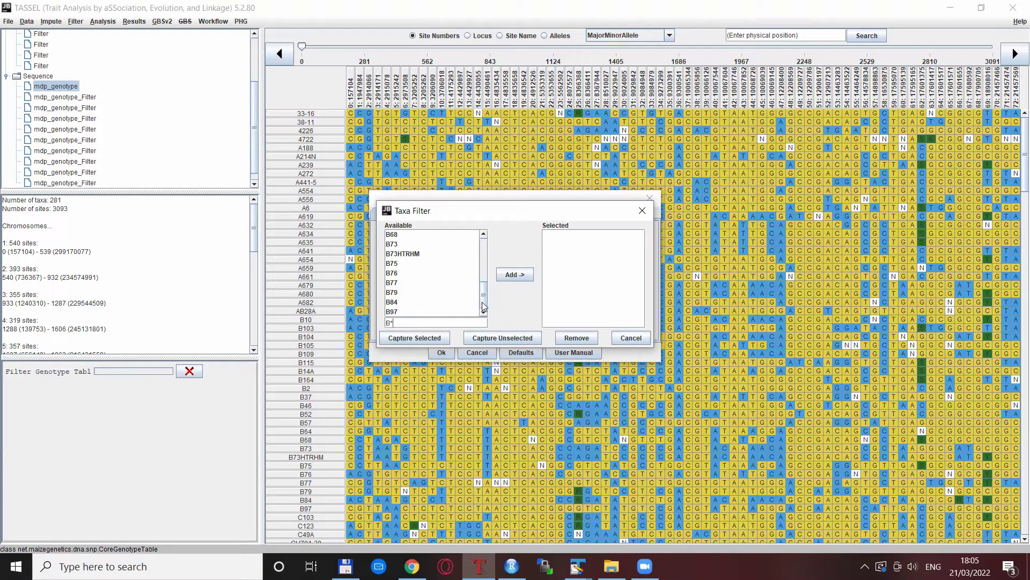
drag(483, 296, 481, 243)
click(424, 239)
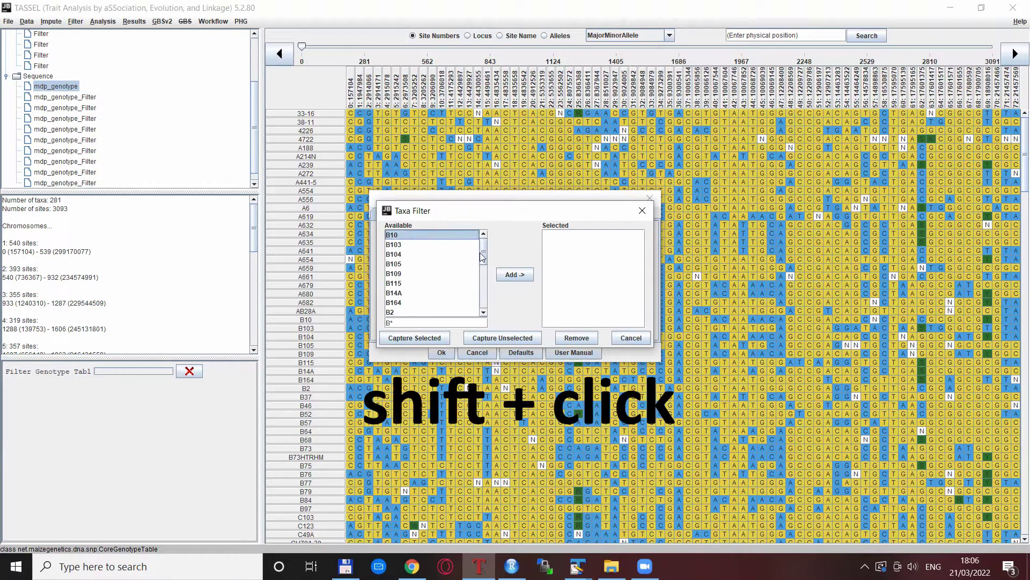
scroll(463, 252, down, 5)
shift+click(427, 314)
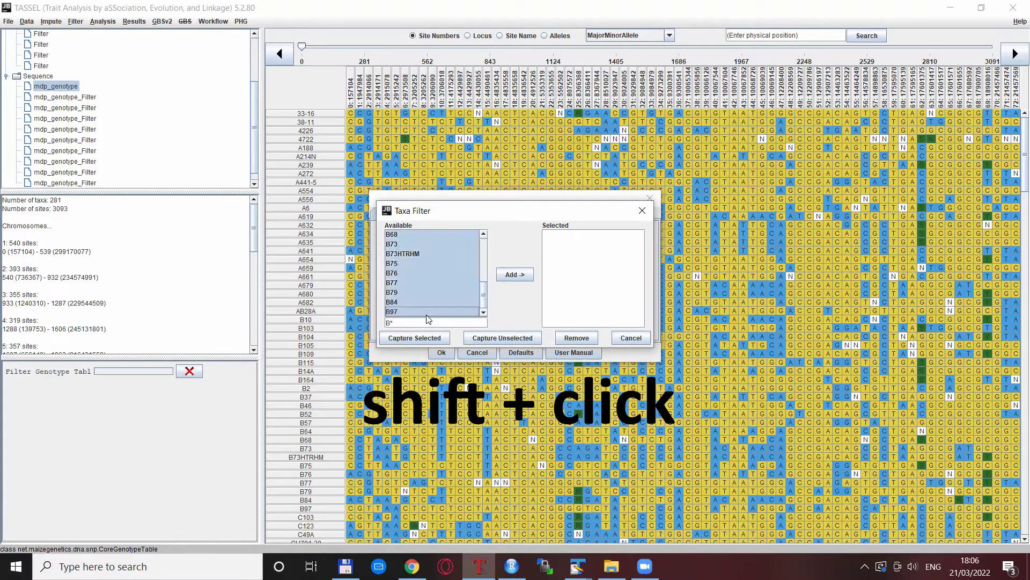
click(514, 276)
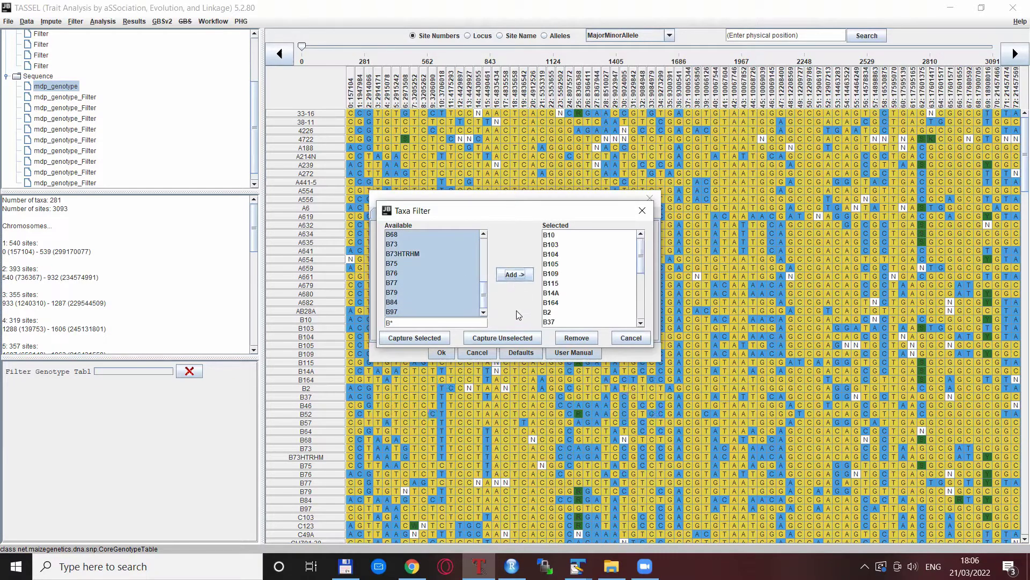
click(503, 337)
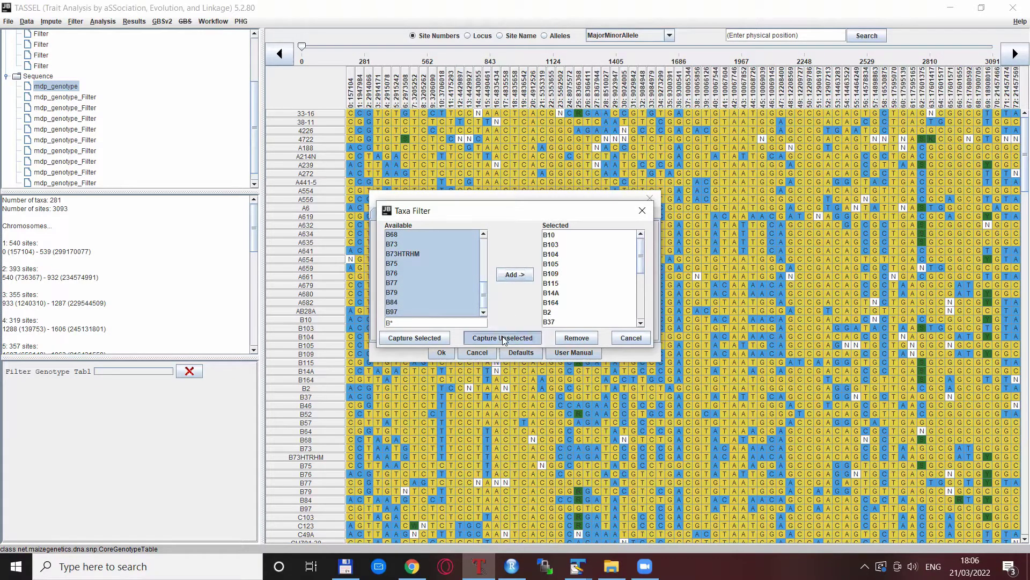
click(440, 353)
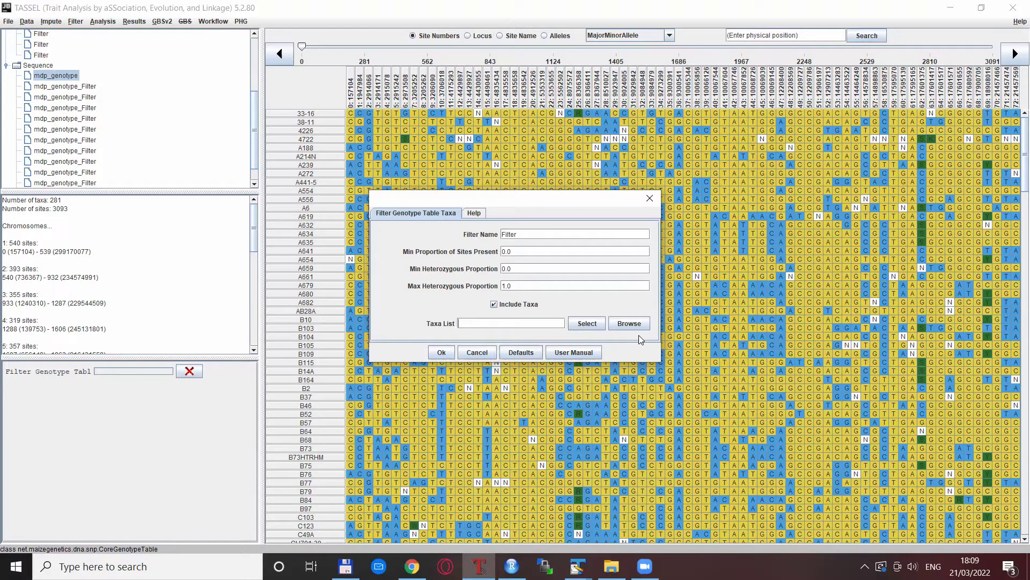
click(578, 565)
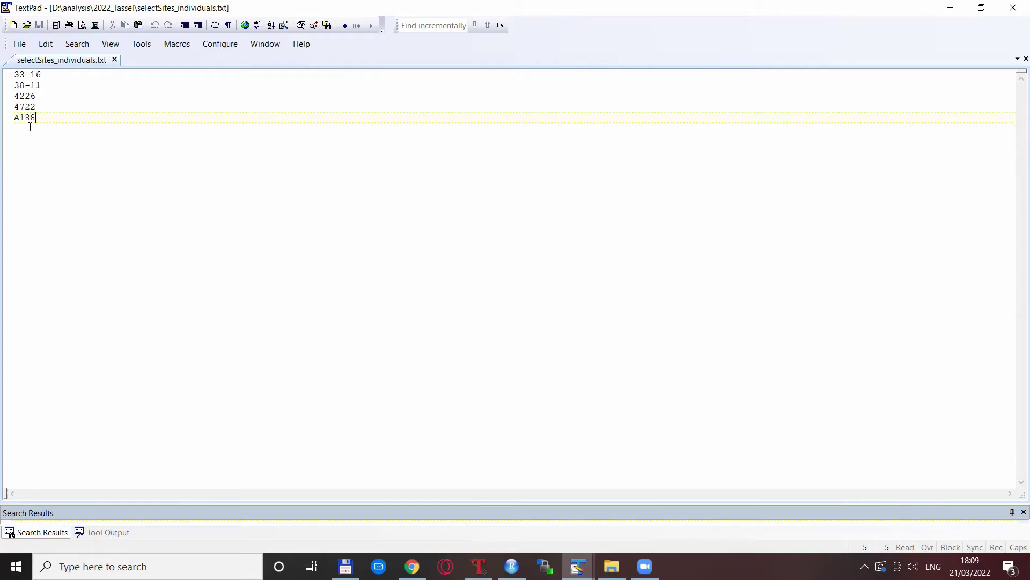
key(alt+Tab)
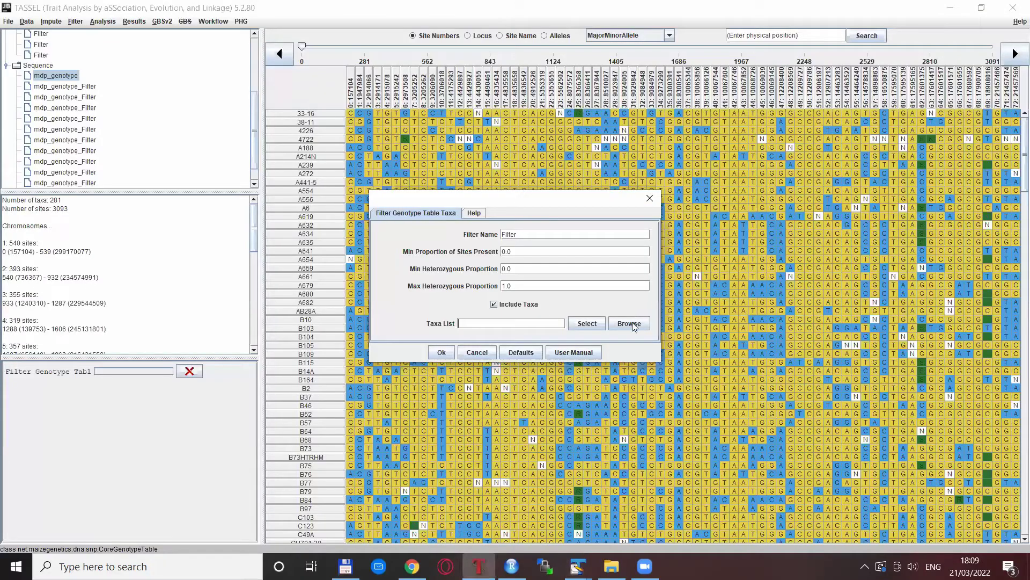
Step: Keep only the five taxa listed in selectSites_individuals.txt in a new filtered copy
click(629, 323)
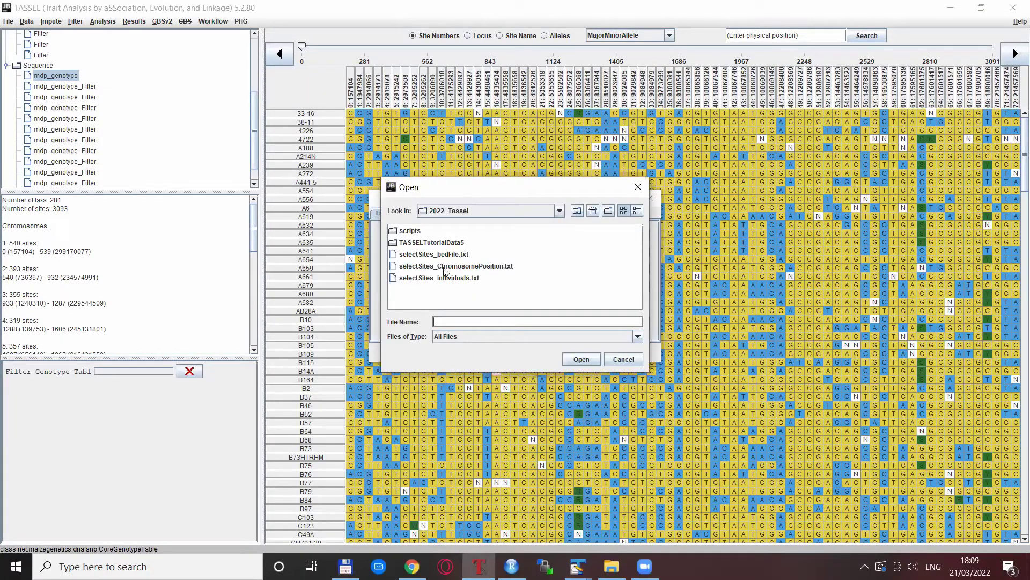
click(453, 279)
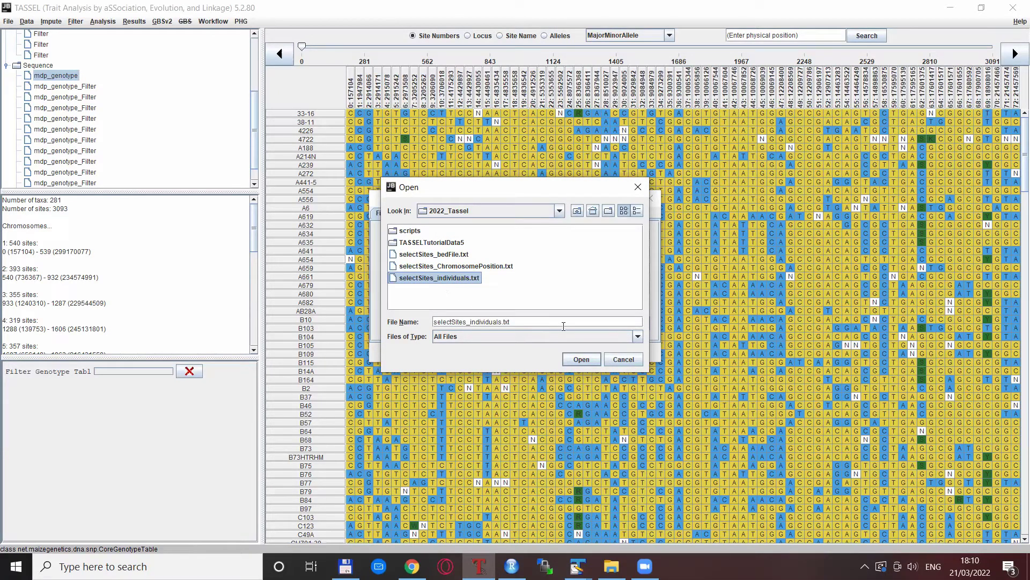
click(579, 359)
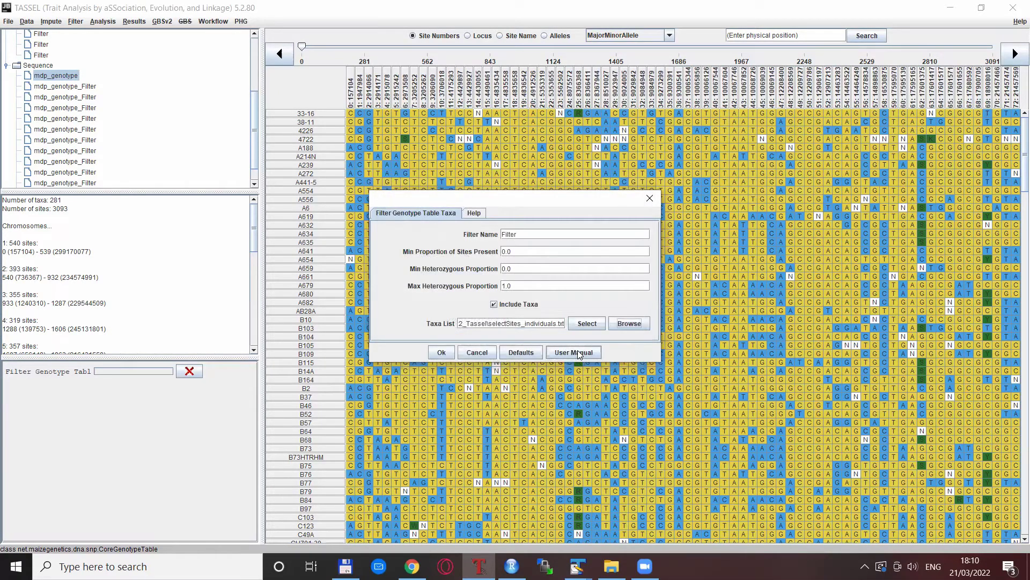
click(441, 353)
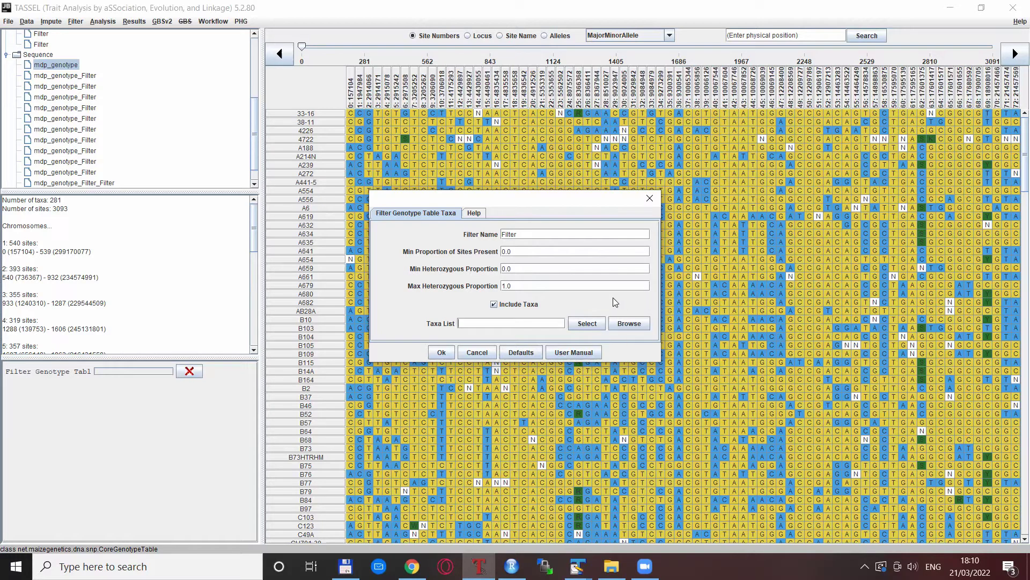
Step: Load selectSites_individuals.txt as the taxa list and set the filter to exclude those taxa
click(628, 323)
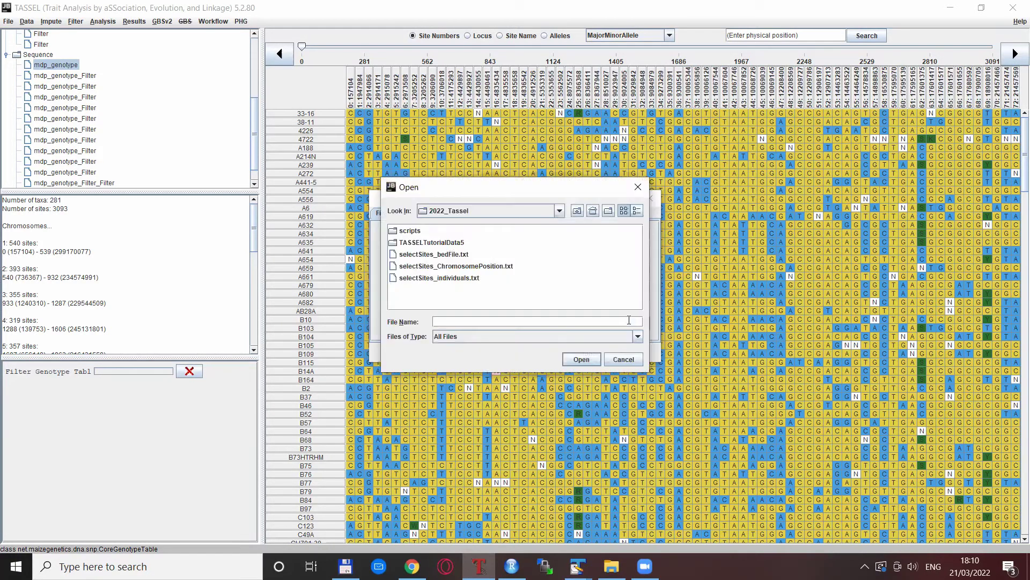
click(468, 279)
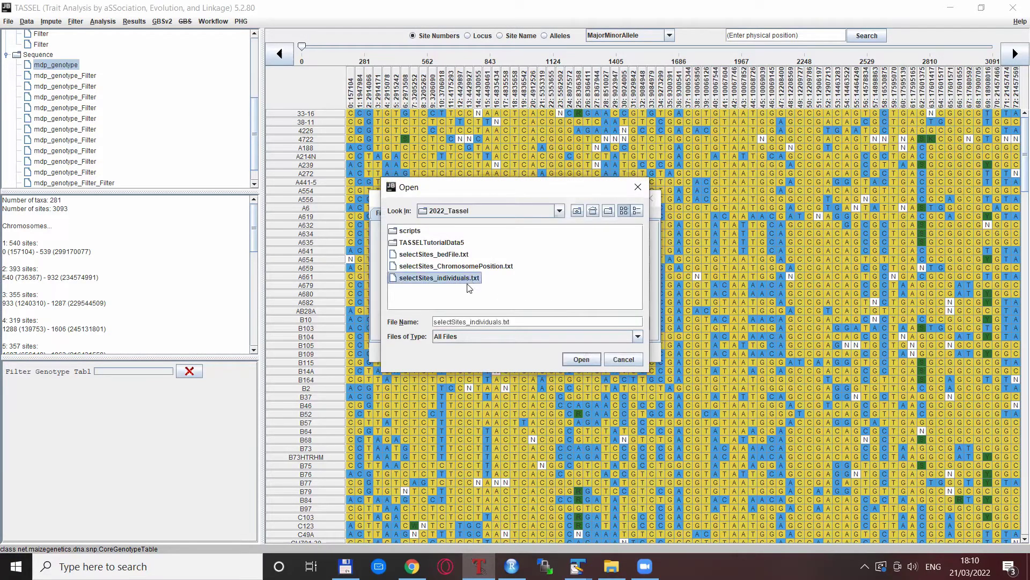
click(580, 358)
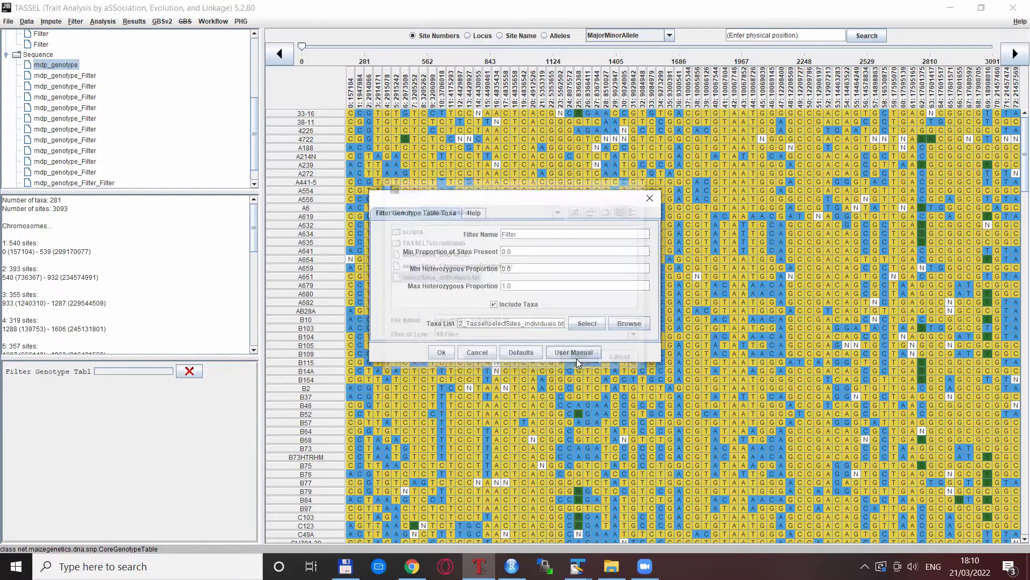
click(505, 306)
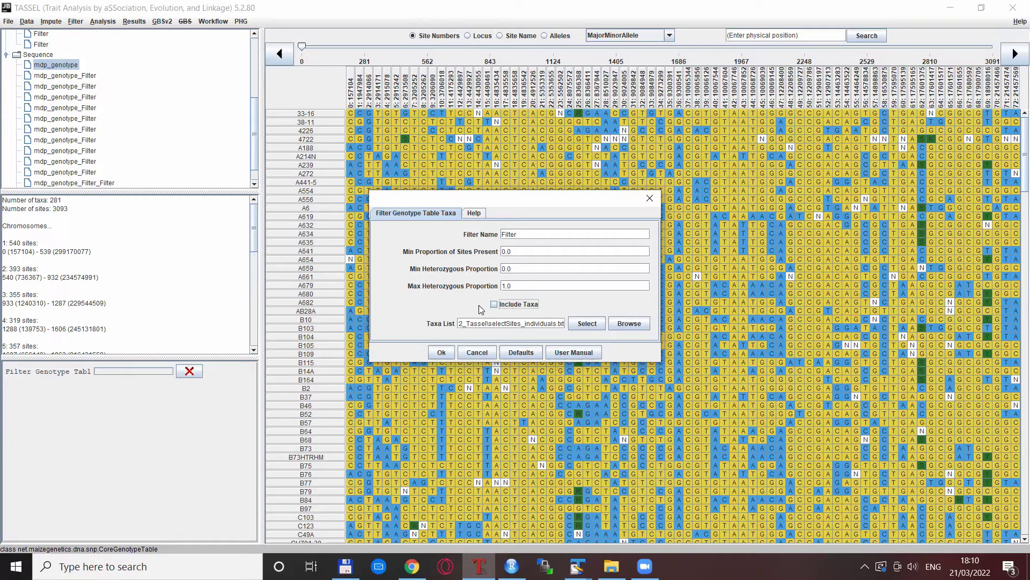
Step: Run the exclusion taxa filter, leaving a 276-taxon copy without the five listed taxa
click(441, 353)
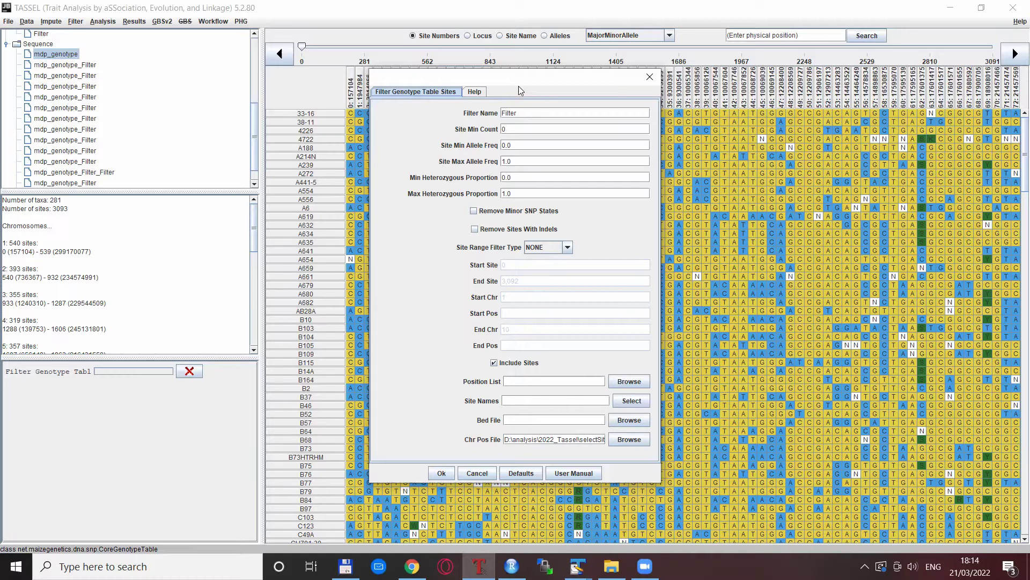
Step: Show the site filter's Help table and scroll through the parameter descriptions down to Chr Pos File
click(475, 93)
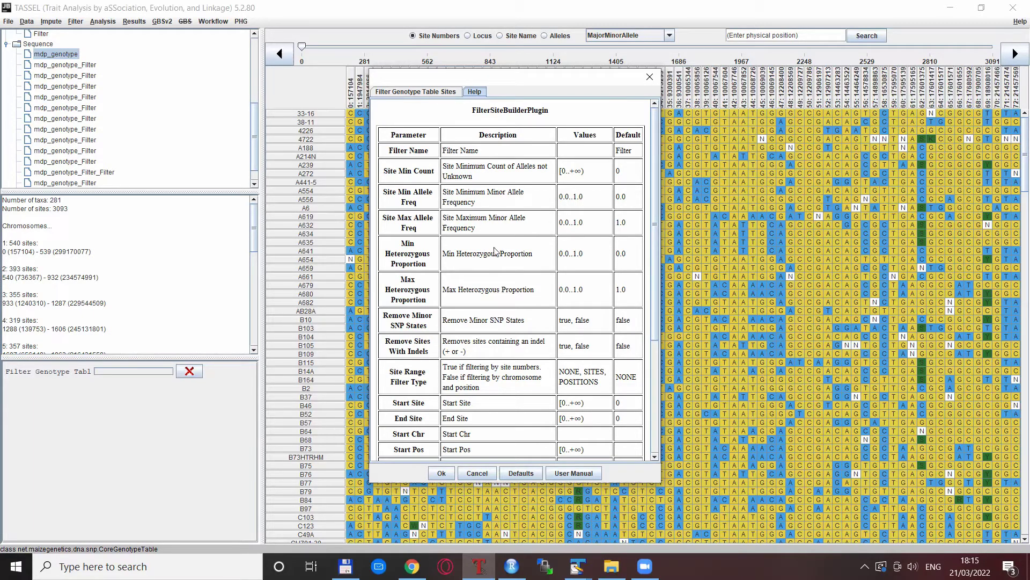
scroll(434, 302, down, 3)
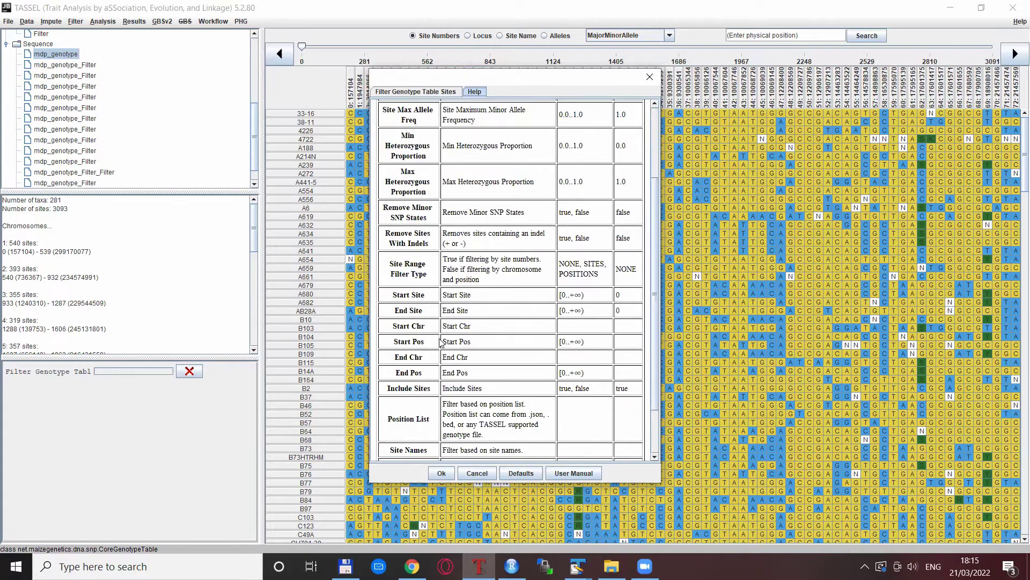
scroll(448, 349, down, 2)
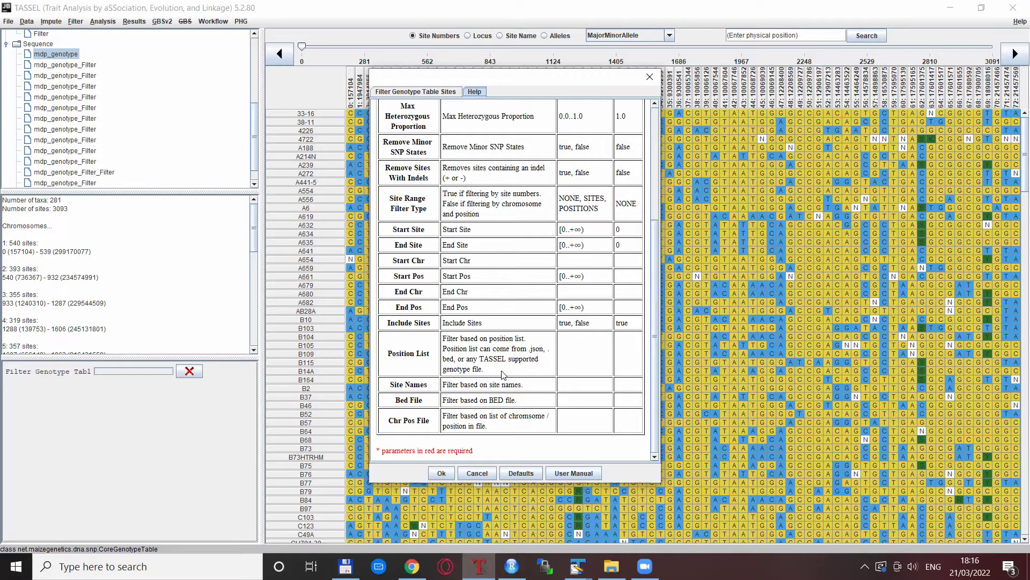
Step: Return to the Filter Genotype Table Sites settings form, chromosome-position file and Include Sites still set
click(439, 95)
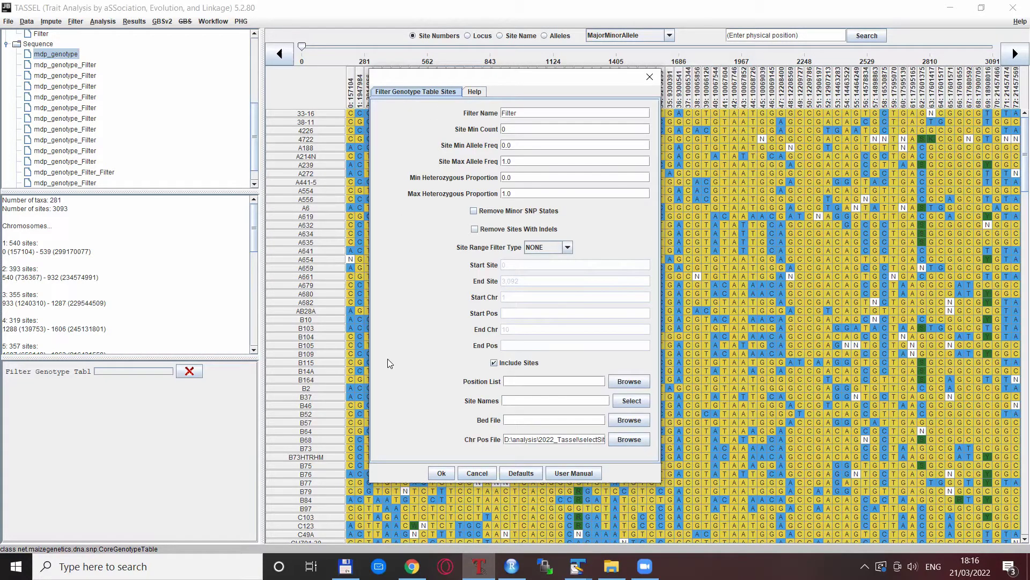